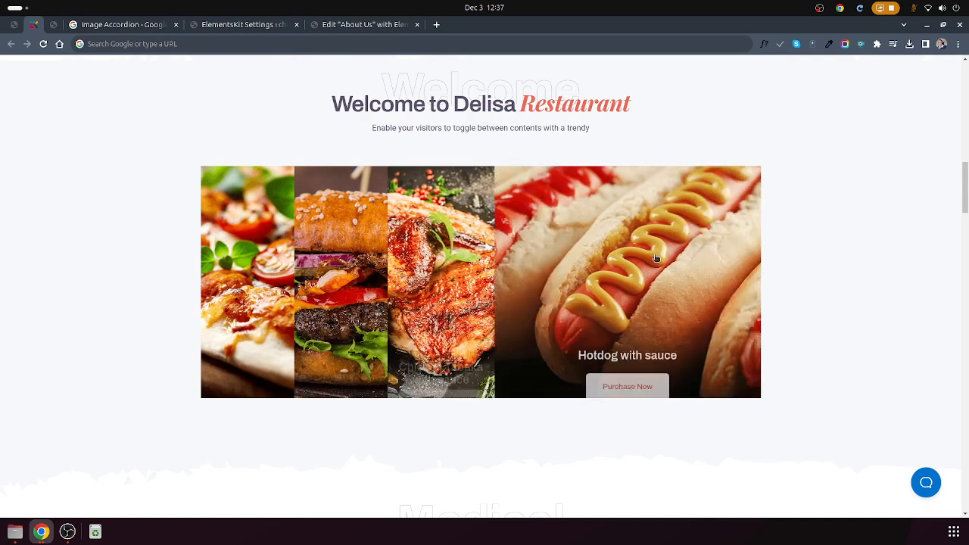
# Step: Expand the panels of the restaurant and medical image accordion demos to examine how their images, titles and buttons are presented
pyautogui.click(405, 255)
pyautogui.click(342, 251)
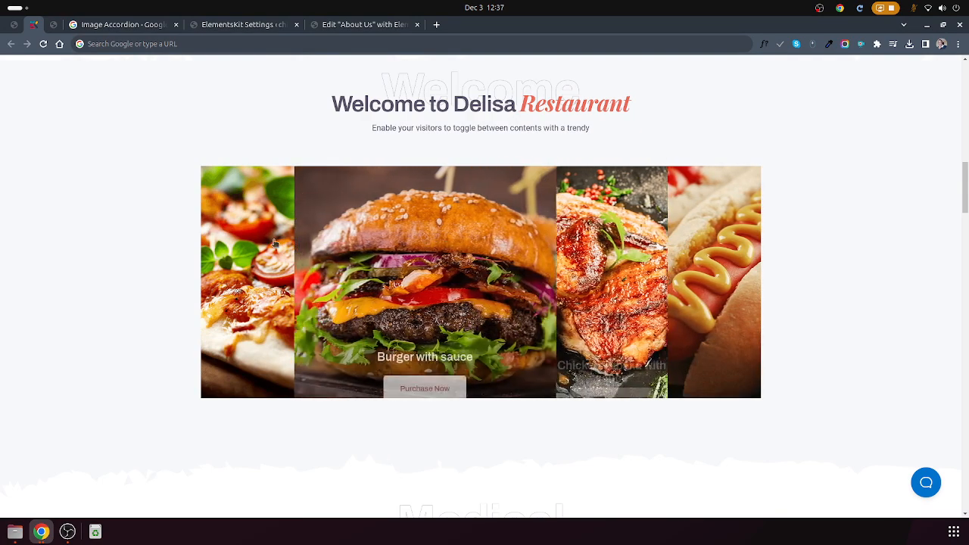
pyautogui.click(272, 244)
pyautogui.scroll(-1, 371, 284)
pyautogui.scroll(-5, 371, 284)
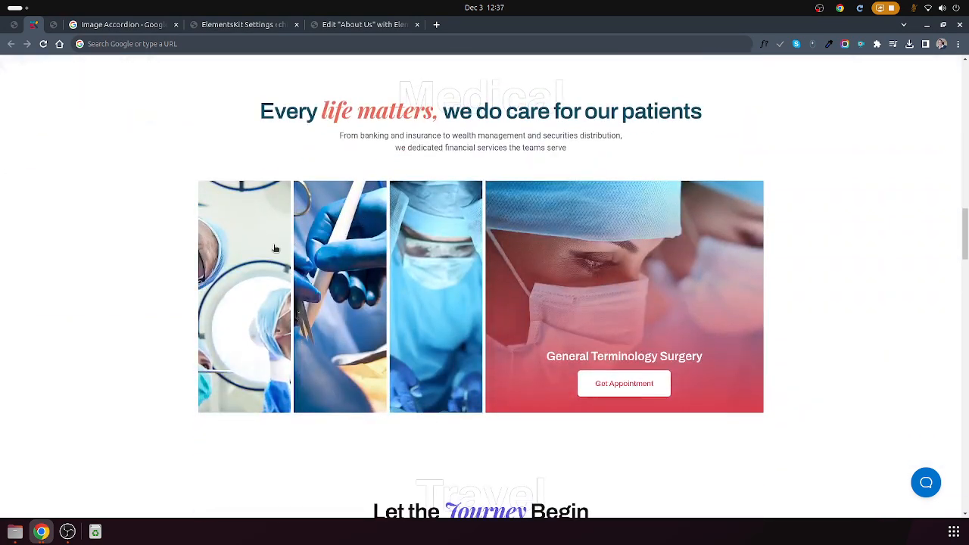
pyautogui.click(340, 249)
pyautogui.click(532, 250)
pyautogui.click(613, 247)
pyautogui.click(701, 240)
pyautogui.scroll(-5, 700, 241)
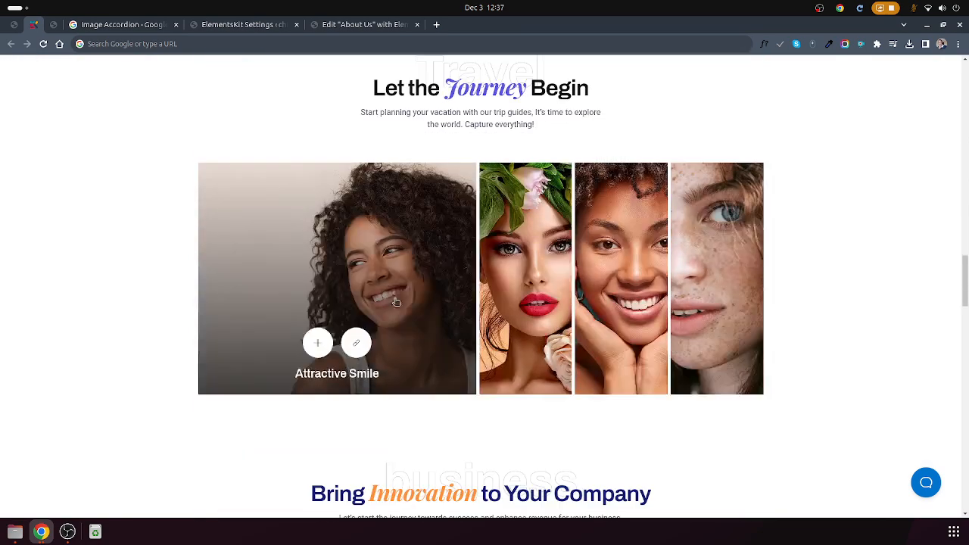
# Step: Expand the panels of the travel and business image accordion demos to compare the horizontal and vertical layouts
pyautogui.click(513, 255)
pyautogui.click(620, 250)
pyautogui.click(692, 252)
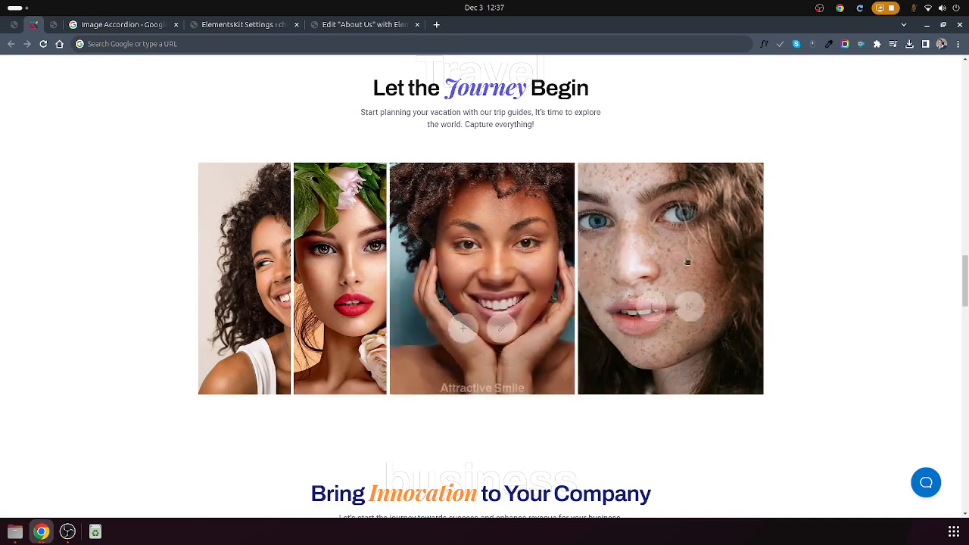
pyautogui.scroll(-3, 448, 302)
pyautogui.scroll(-2, 447, 302)
pyautogui.click(405, 241)
pyautogui.scroll(-2, 364, 265)
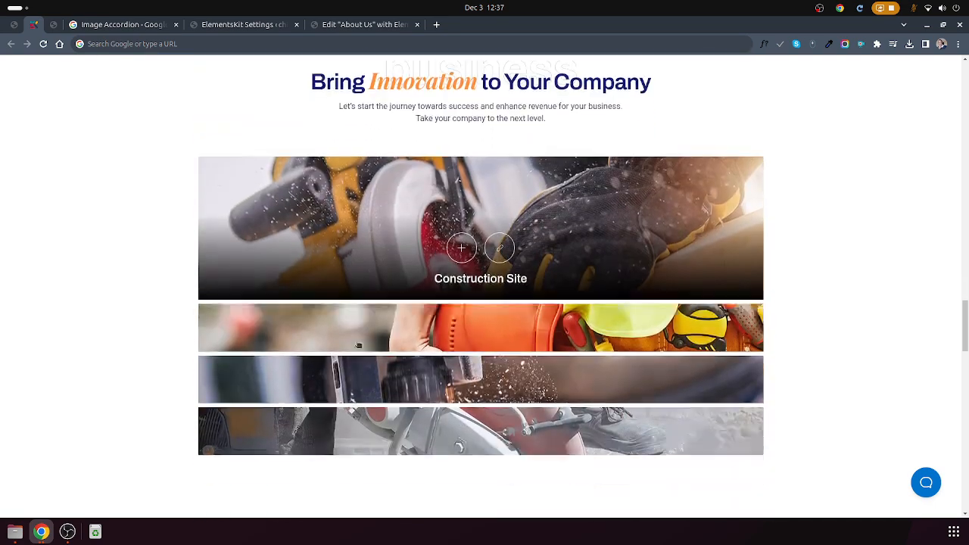
pyautogui.click(364, 264)
pyautogui.click(354, 319)
pyautogui.click(358, 351)
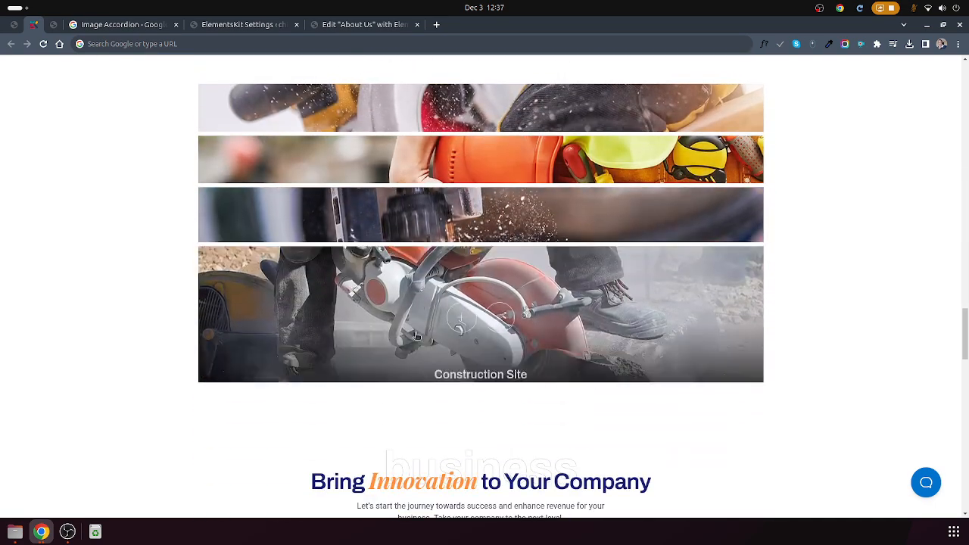
pyautogui.scroll(2, 386, 327)
pyautogui.scroll(1, 386, 326)
# Step: Open the site's installed plugins list and check the ElementsKit Lite entry
pyautogui.click(350, 26)
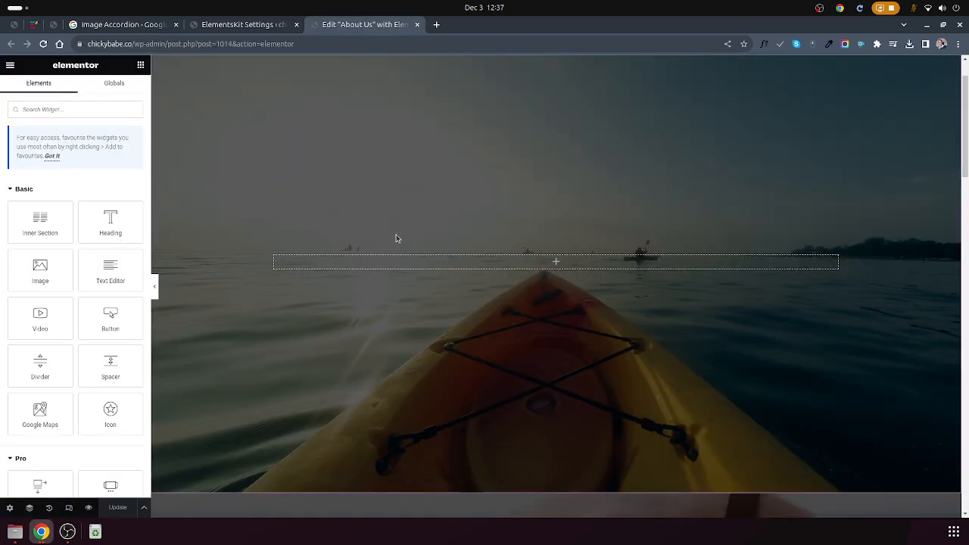
pyautogui.click(71, 110)
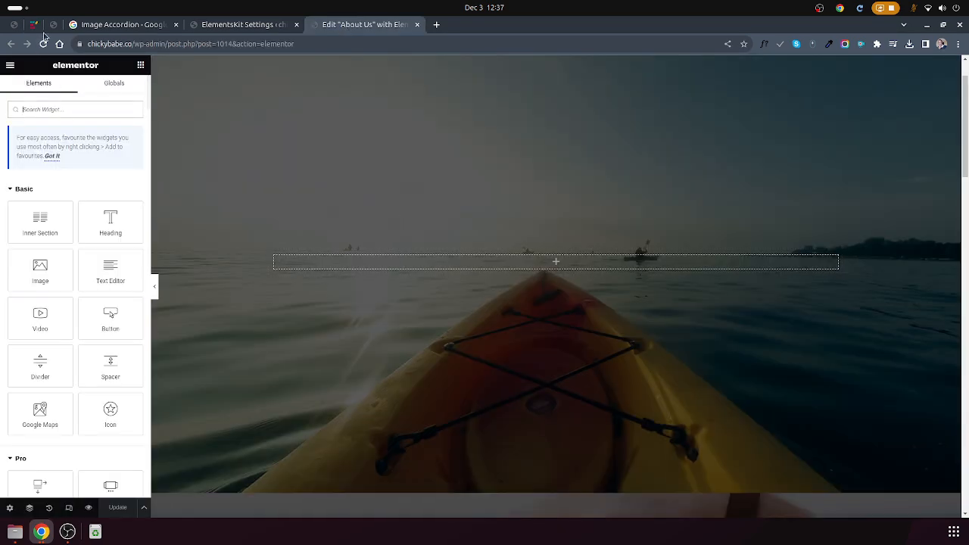
pyautogui.click(242, 24)
pyautogui.scroll(-5, 61, 291)
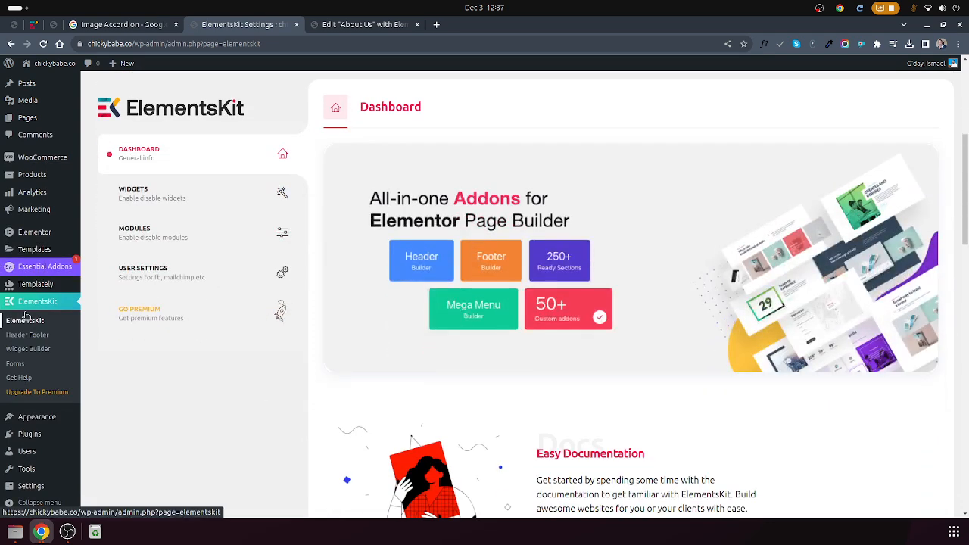
pyautogui.moveTo(28, 438)
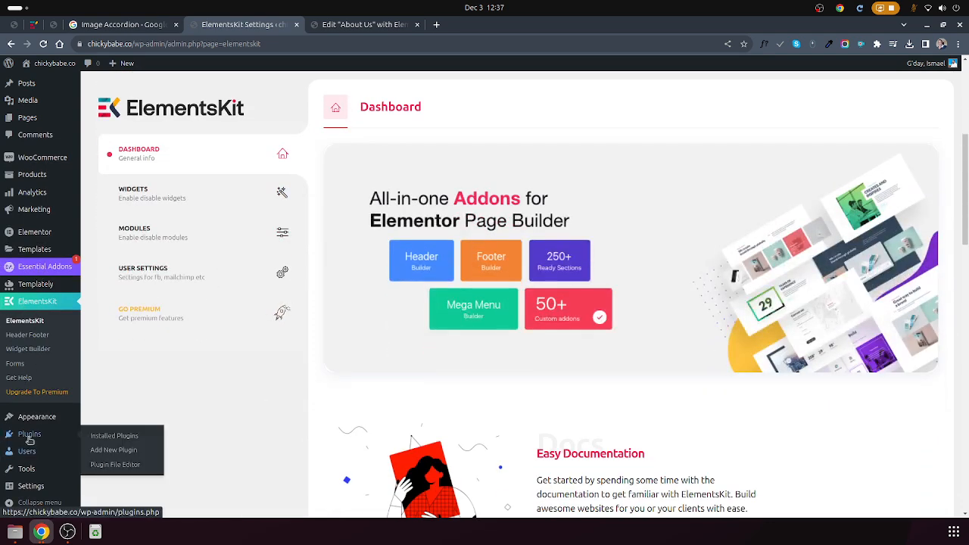
pyautogui.click(120, 437)
pyautogui.scroll(-8, 151, 340)
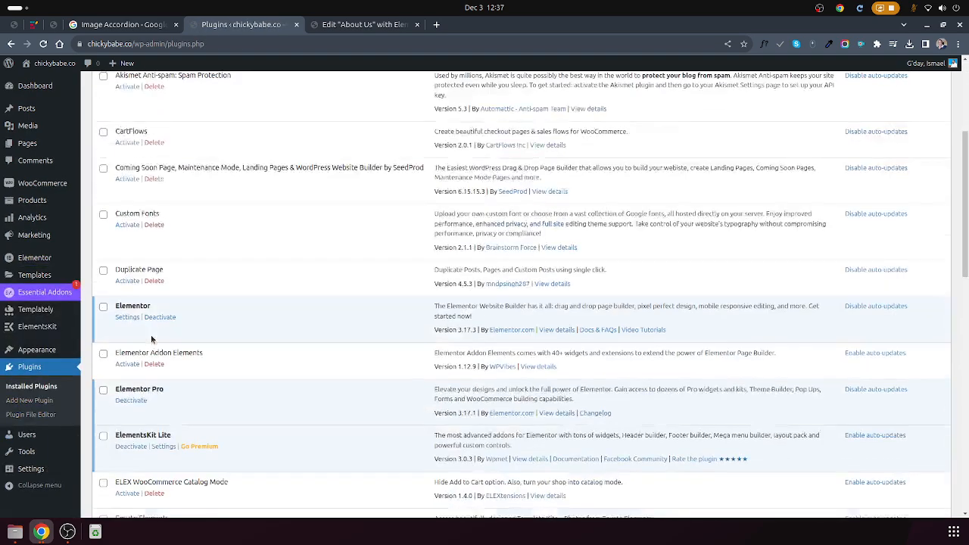
pyautogui.scroll(-4, 140, 300)
pyautogui.scroll(4, 113, 303)
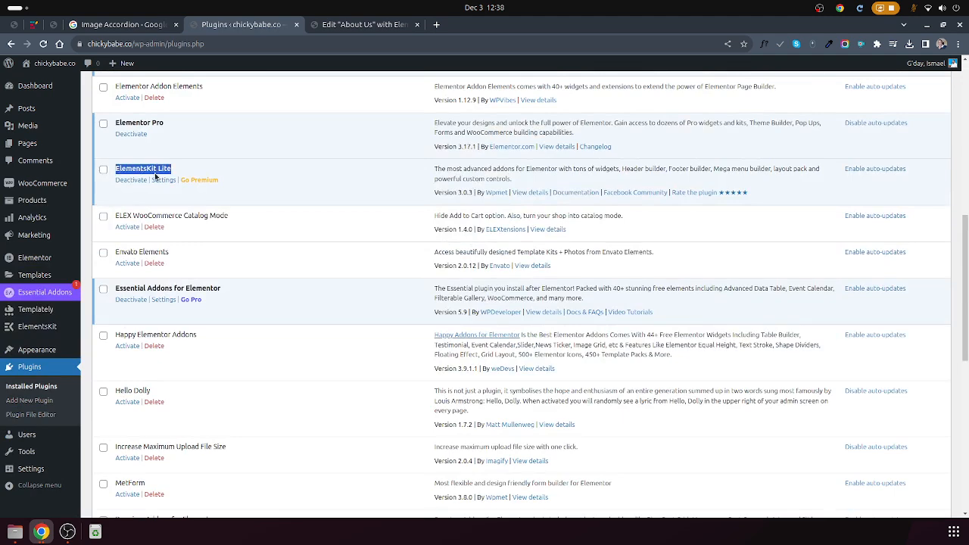
pyautogui.scroll(3, 168, 171)
# Step: Return to the About Us page editor, find the ElementsKit Image Accordion widget and place it in the empty kayak hero section
pyautogui.click(339, 25)
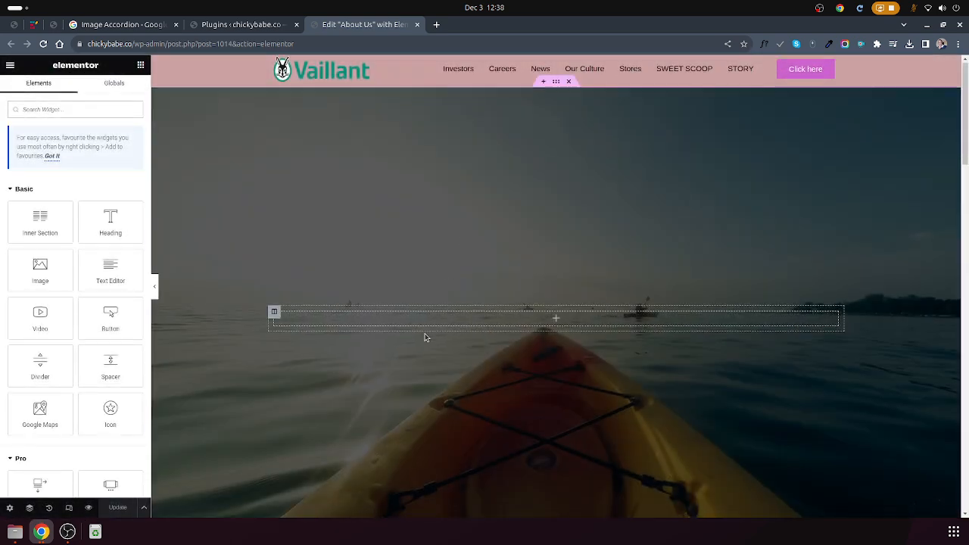
pyautogui.scroll(-3, 425, 333)
pyautogui.scroll(2, 380, 213)
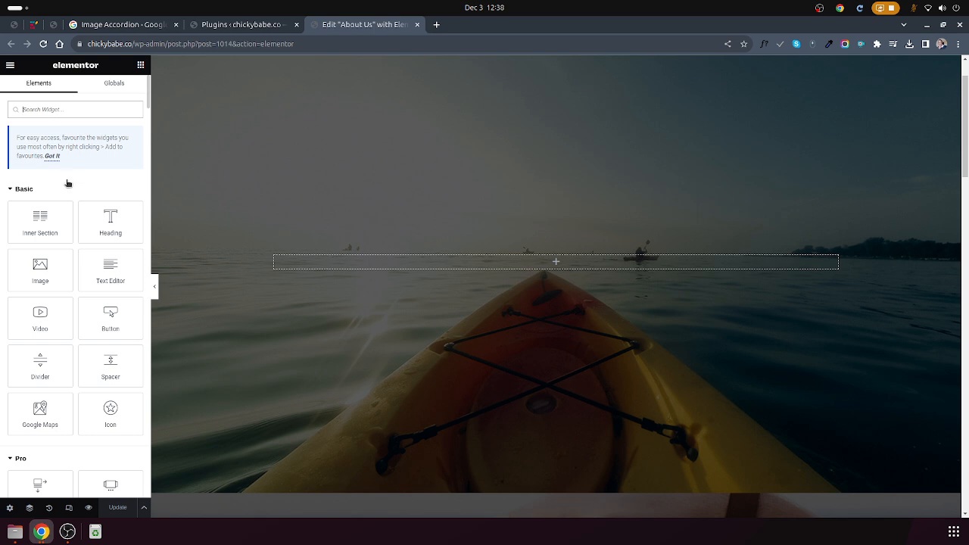
pyautogui.write('ima')
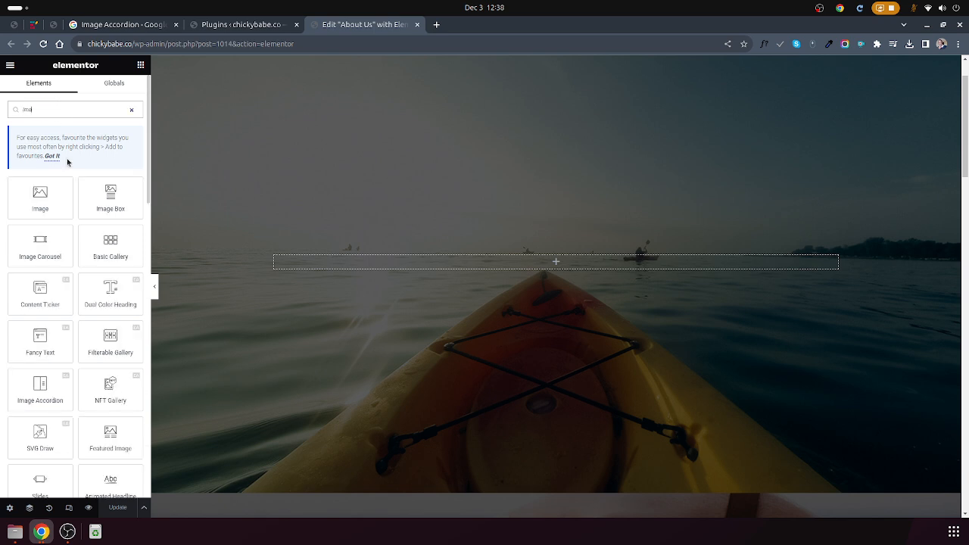
pyautogui.write('ge ac')
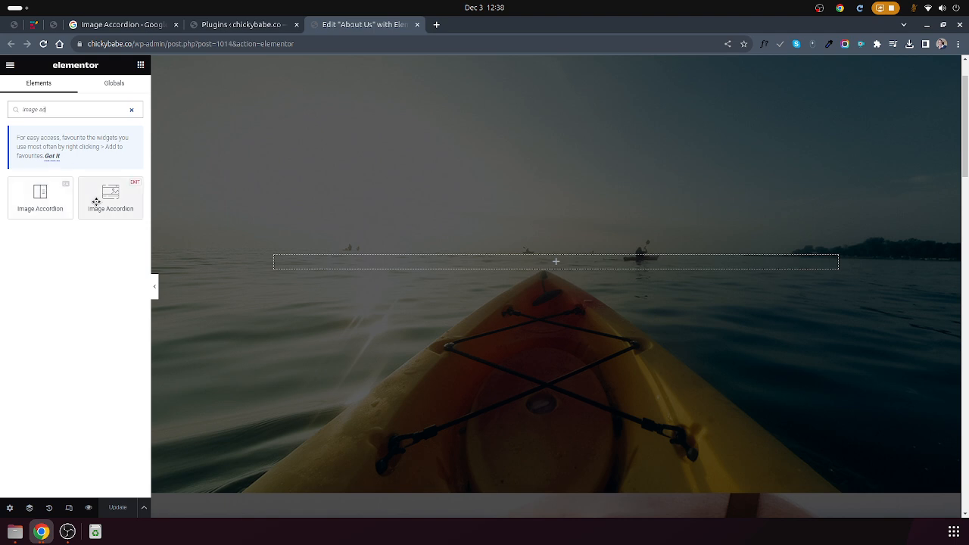
pyautogui.moveTo(102, 207); pyautogui.dragTo(384, 271)
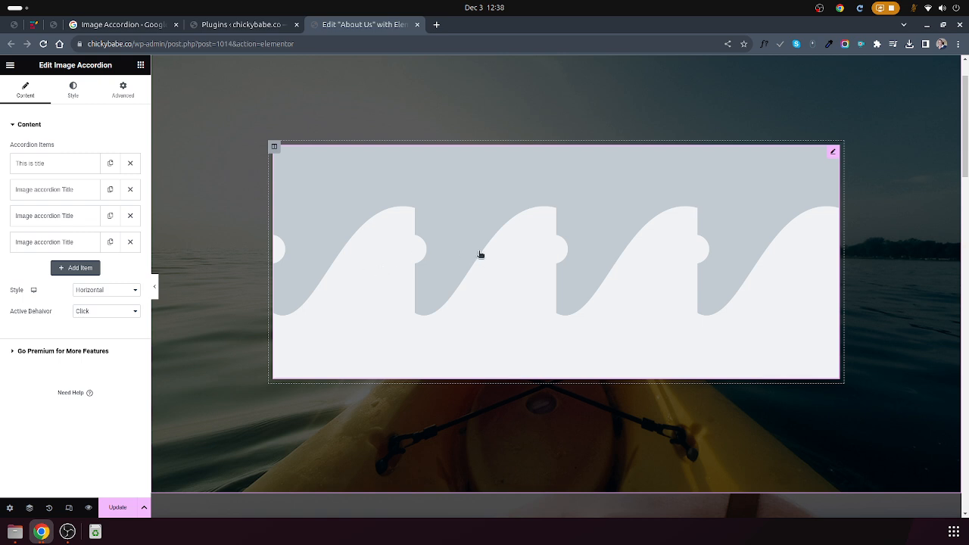
# Step: Set the first accordion item's title to "This is title Add here"
pyautogui.click(63, 163)
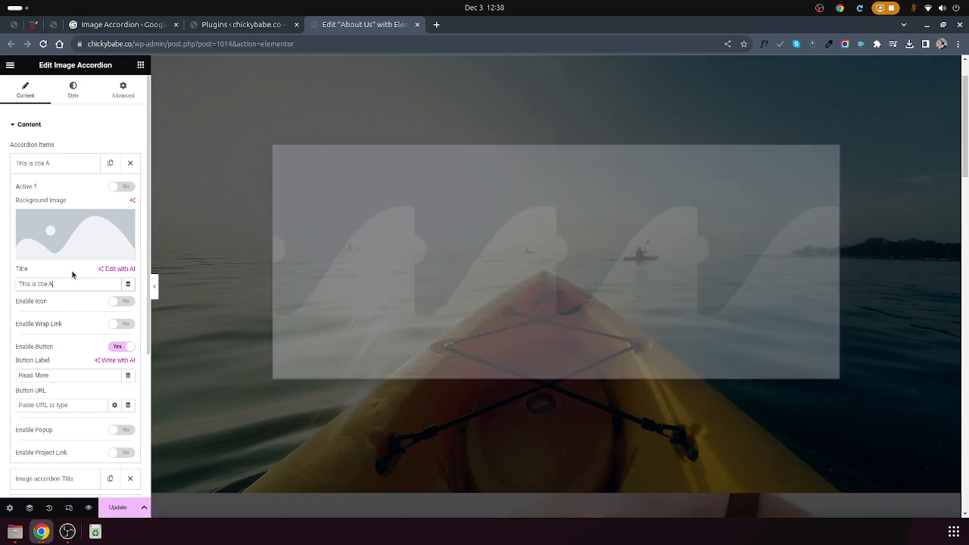
pyautogui.write('Add here')
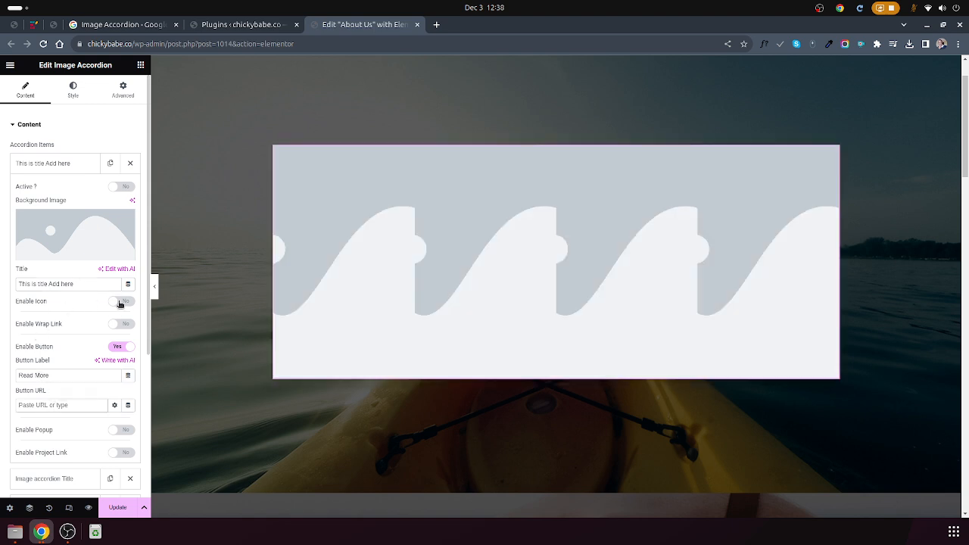
# Step: Upload travel_1.jpg through travel_4.jpg to the media library and use travel_4.jpg as the first accordion item's background image
pyautogui.click(67, 229)
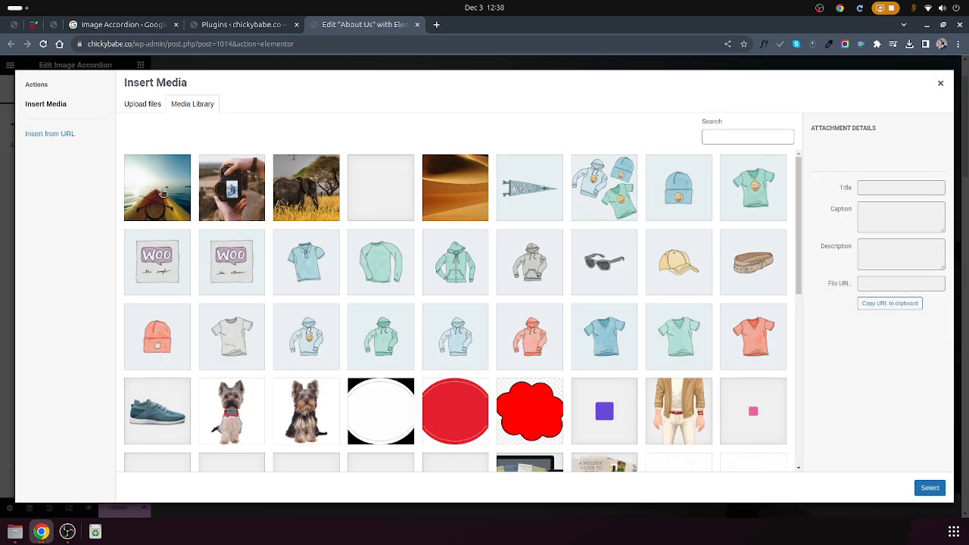
pyautogui.click(162, 193)
pyautogui.click(137, 103)
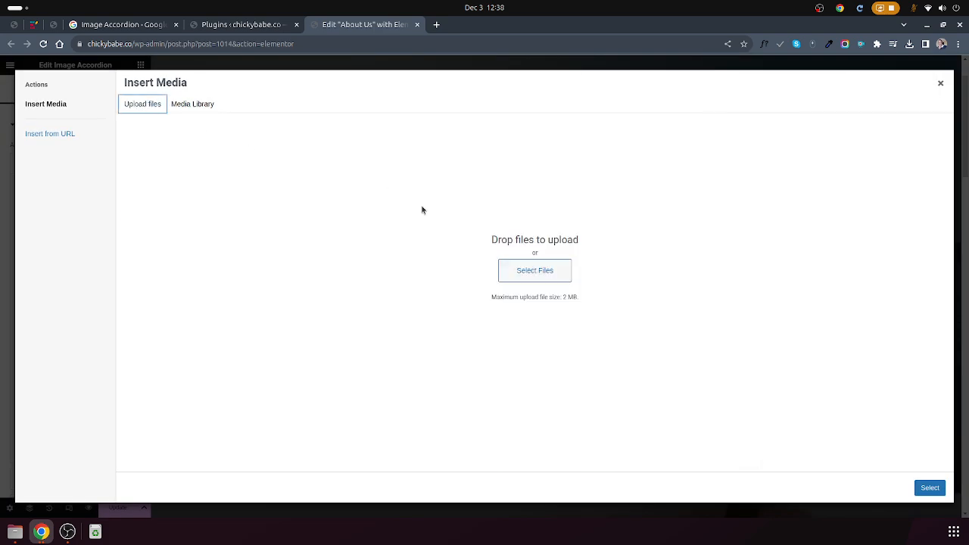
pyautogui.click(530, 270)
pyautogui.click(374, 166)
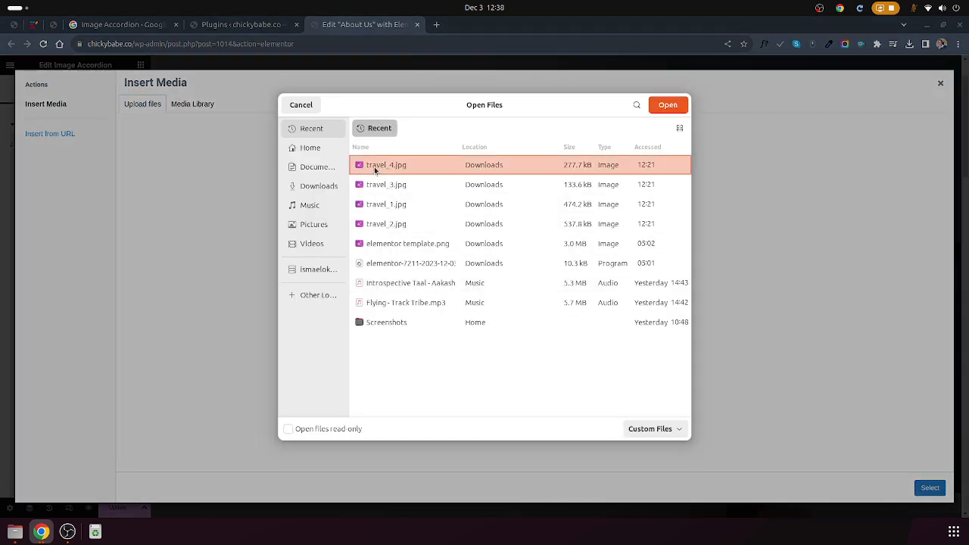
pyautogui.hotkey('shift', 'Down')
pyautogui.hotkey('shift', 'Down')
pyautogui.hotkey('shift', 'Down')
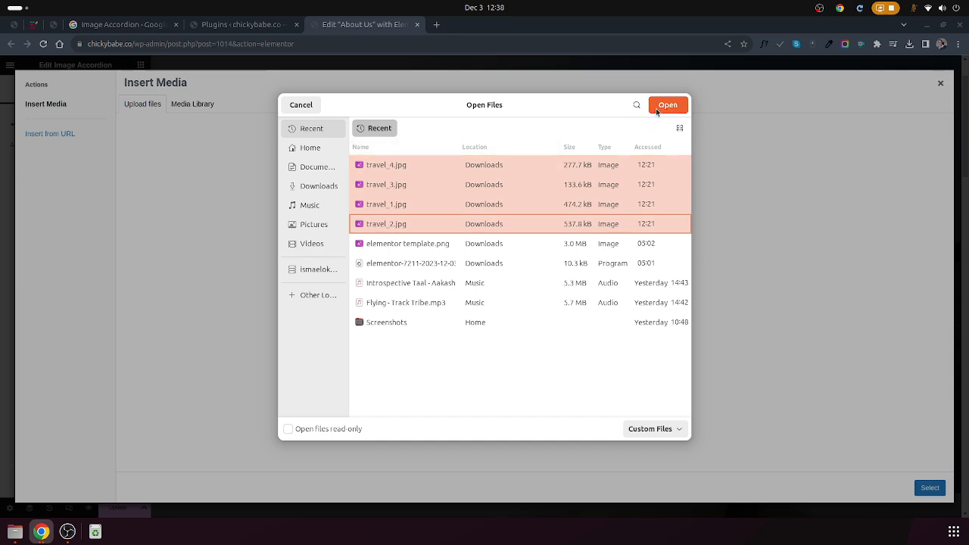
pyautogui.click(656, 109)
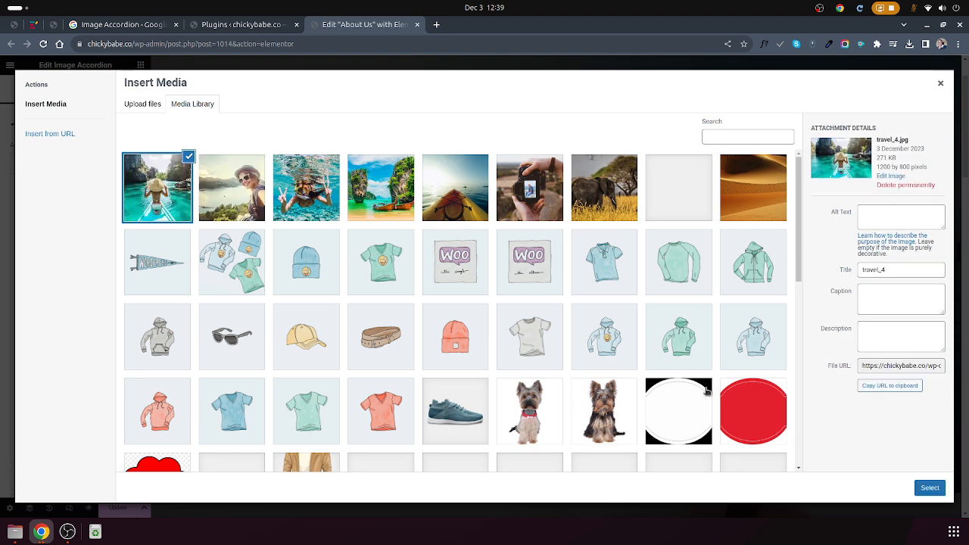
pyautogui.click(928, 488)
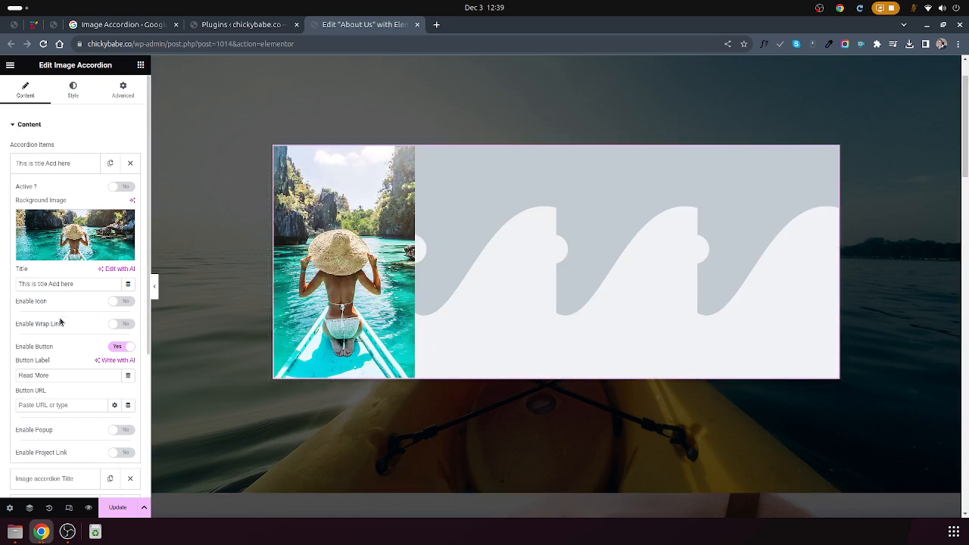
# Step: Set travel_3.jpg as the background image of the second accordion item
pyautogui.scroll(-1, 41, 369)
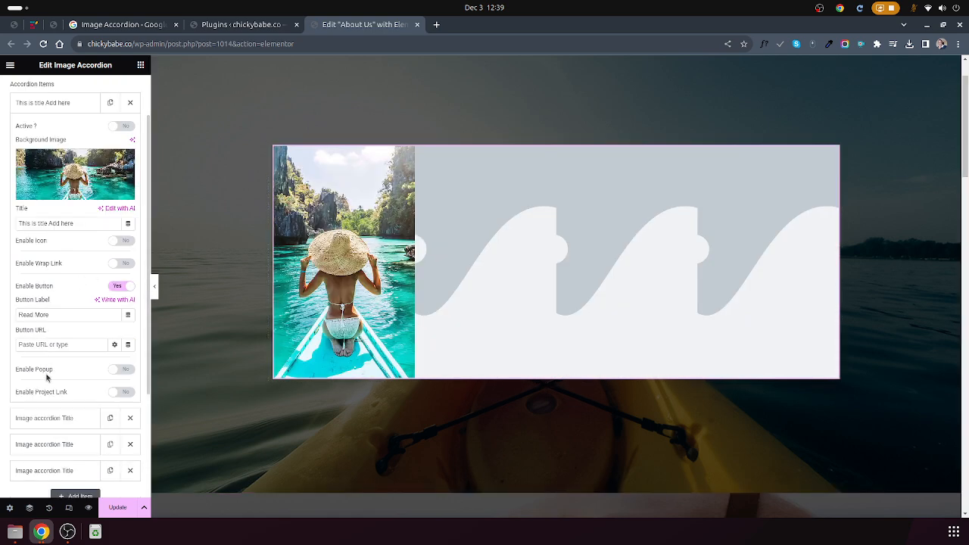
pyautogui.click(49, 419)
pyautogui.click(97, 206)
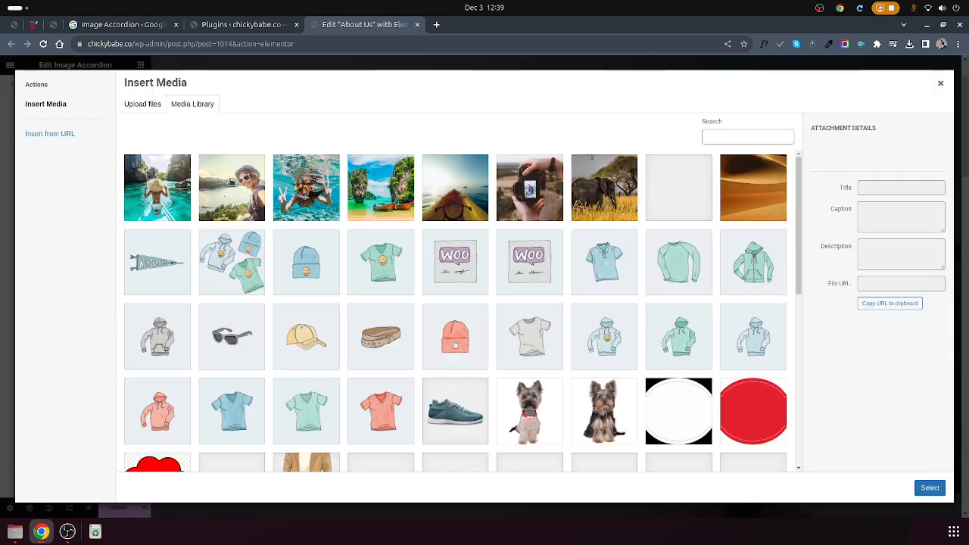
pyautogui.click(241, 185)
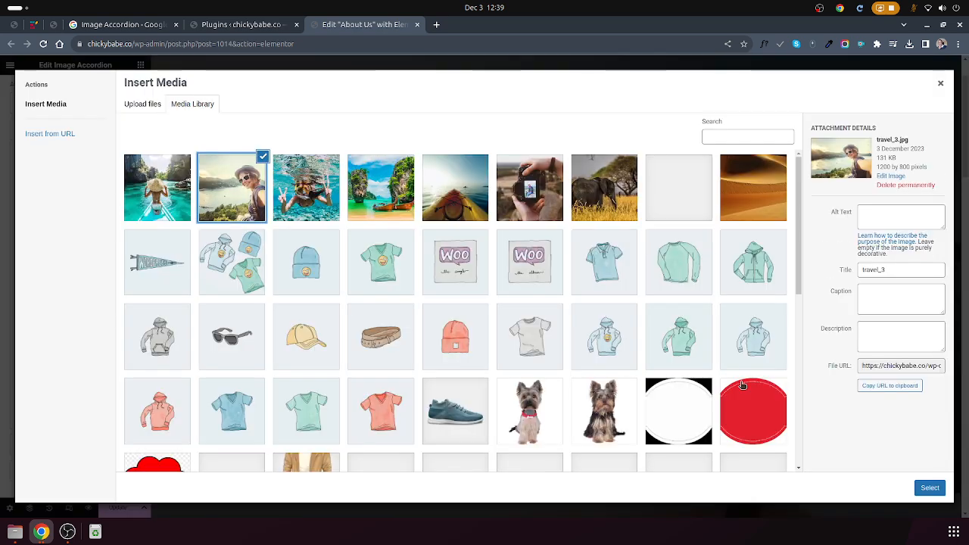
pyautogui.click(923, 490)
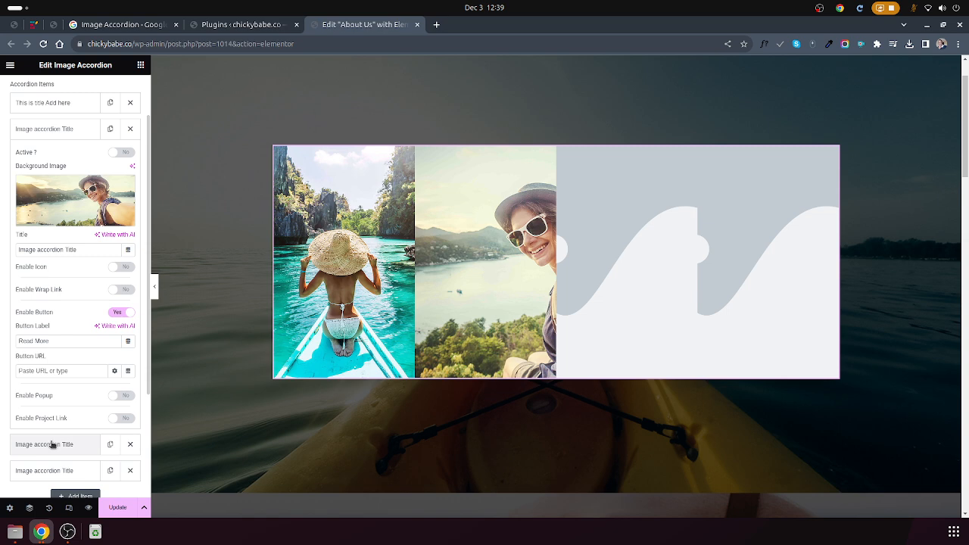
# Step: Set the uploaded underwater snorkeler photo as the background image of the third accordion item
pyautogui.click(47, 445)
pyautogui.click(75, 231)
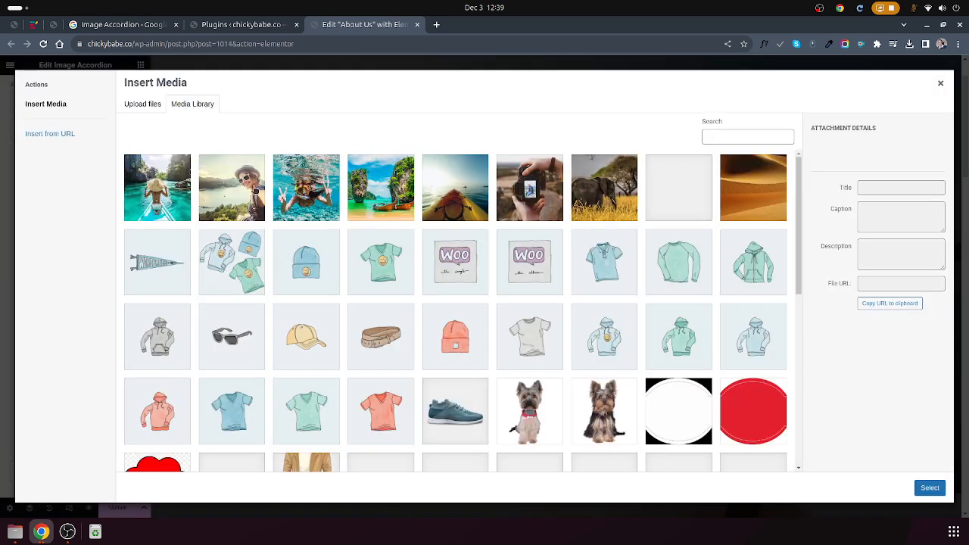
pyautogui.click(292, 198)
pyautogui.click(930, 488)
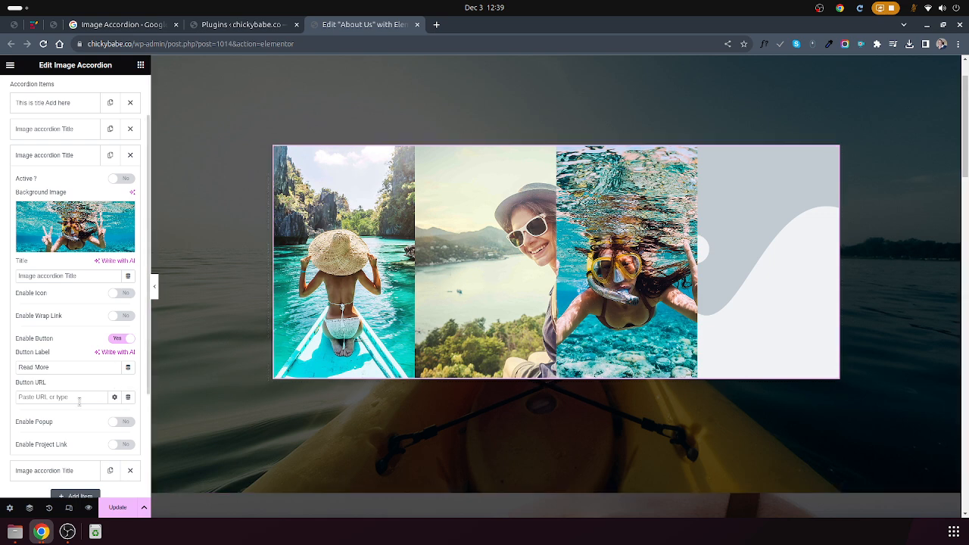
# Step: Set the uploaded island beach photo with the boat as the fourth accordion item's background and expand the snorkeler panel to preview it
pyautogui.scroll(-2, 76, 399)
pyautogui.click(39, 352)
pyautogui.click(76, 130)
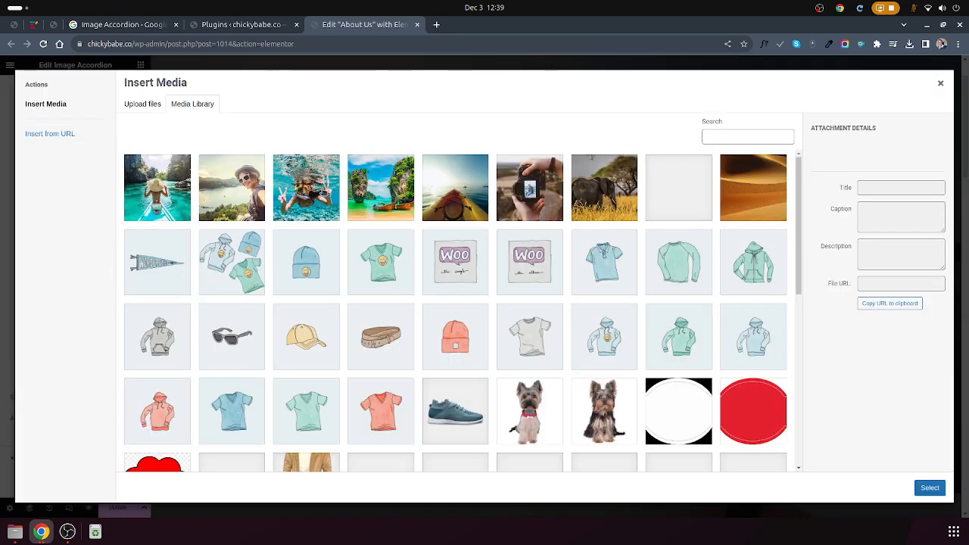
pyautogui.click(349, 188)
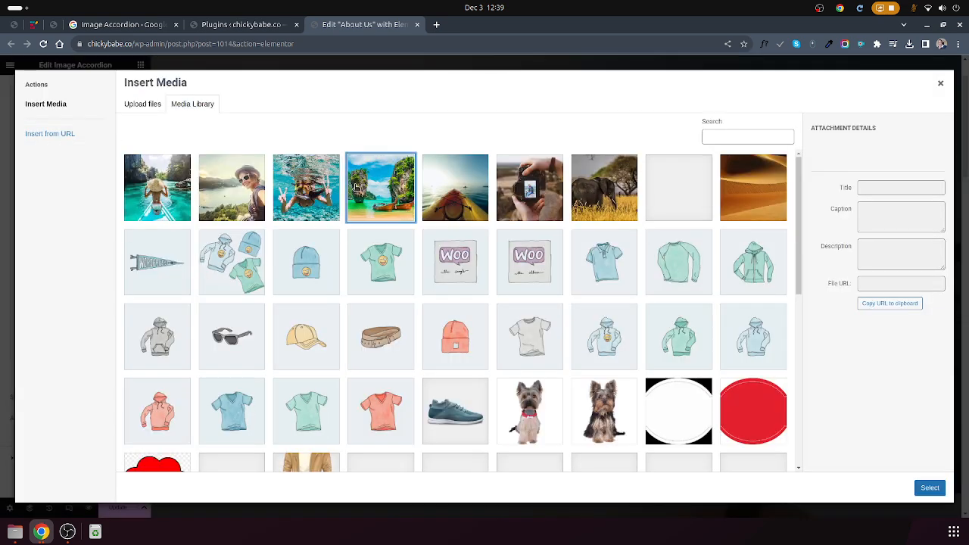
pyautogui.click(930, 487)
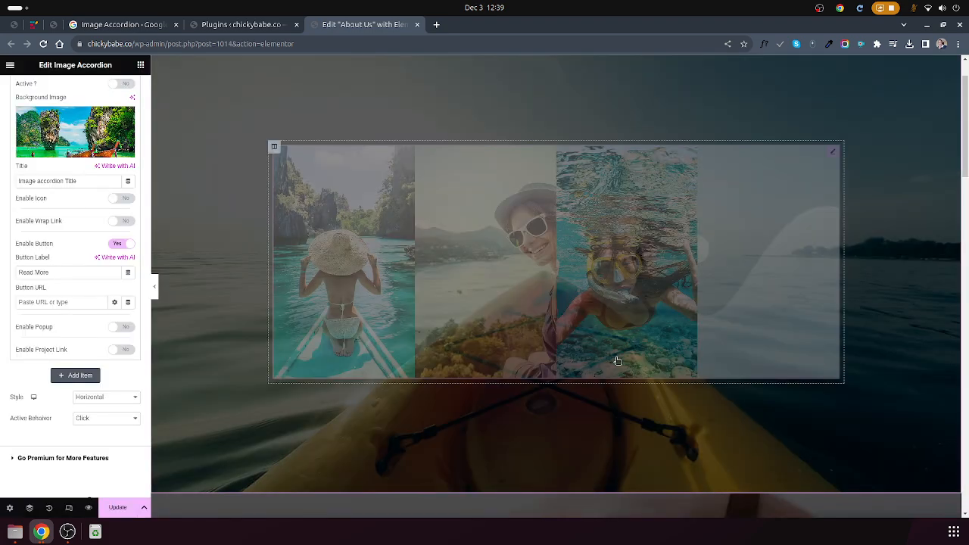
pyautogui.click(608, 259)
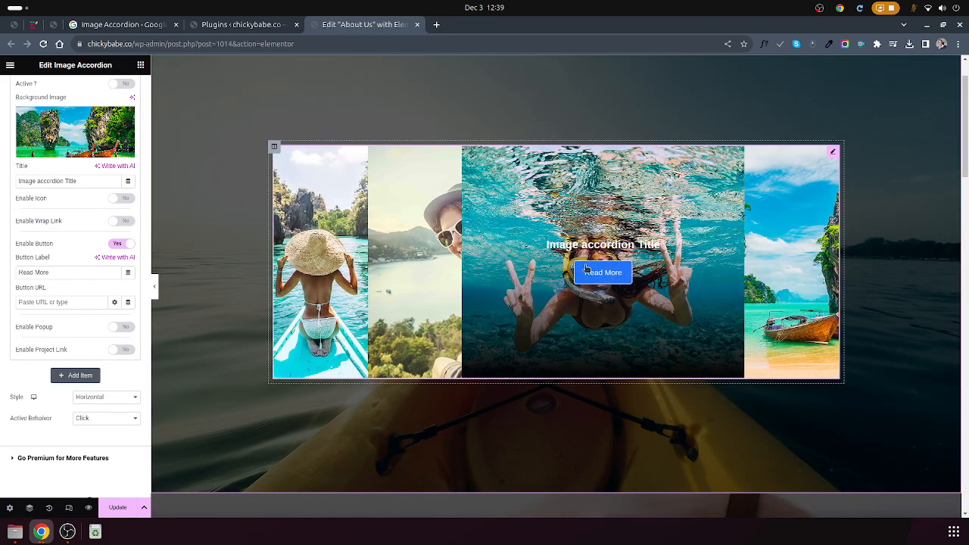
# Step: Expand each of the four horizontal accordion panels in turn to preview its photo, title and button
pyautogui.click(306, 265)
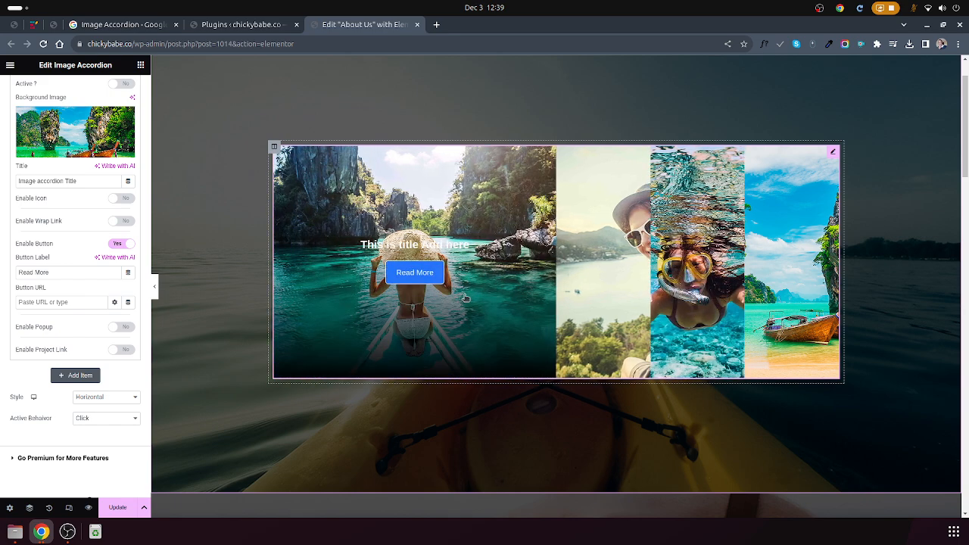
pyautogui.click(570, 250)
pyautogui.click(685, 235)
pyautogui.click(757, 230)
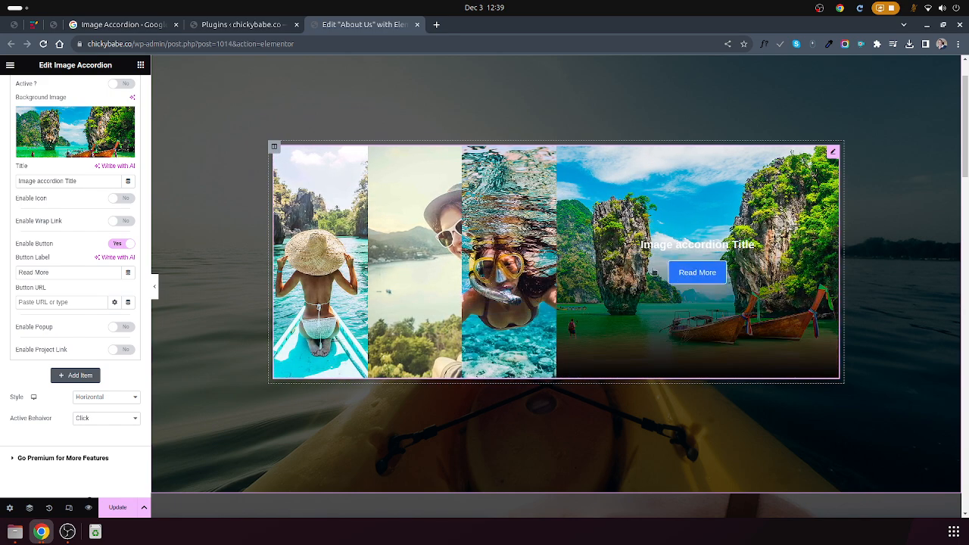
# Step: Try the Active option on the fourth accordion item and turn it off again
pyautogui.scroll(2, 41, 250)
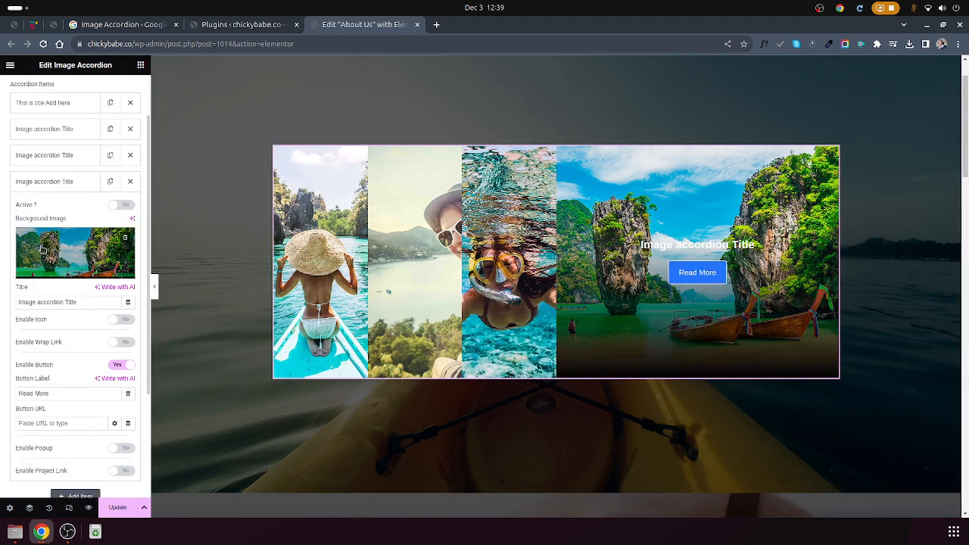
pyautogui.click(120, 206)
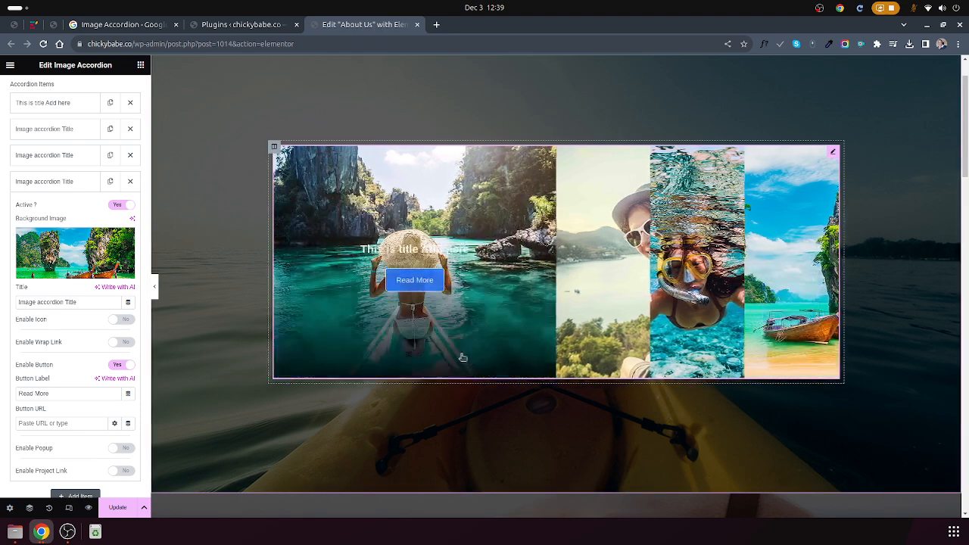
pyautogui.click(122, 206)
# Step: Try the Active option on the first accordion item, including a page update, and turn it off again
pyautogui.click(41, 104)
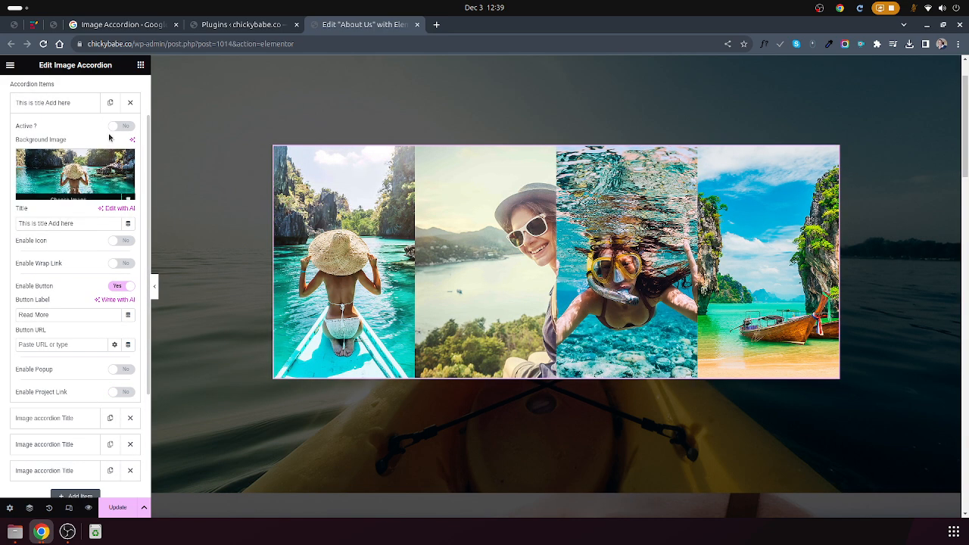
pyautogui.click(115, 128)
pyautogui.click(117, 507)
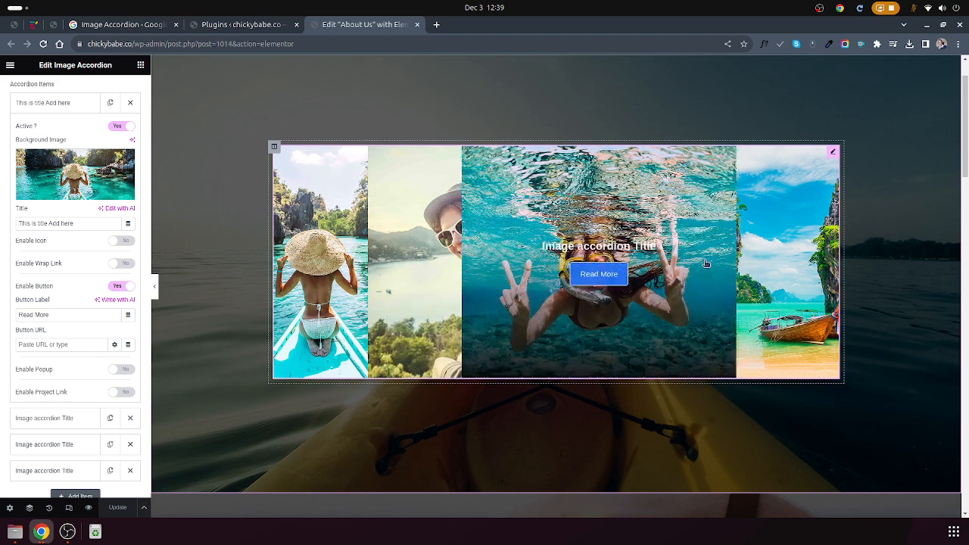
pyautogui.click(119, 125)
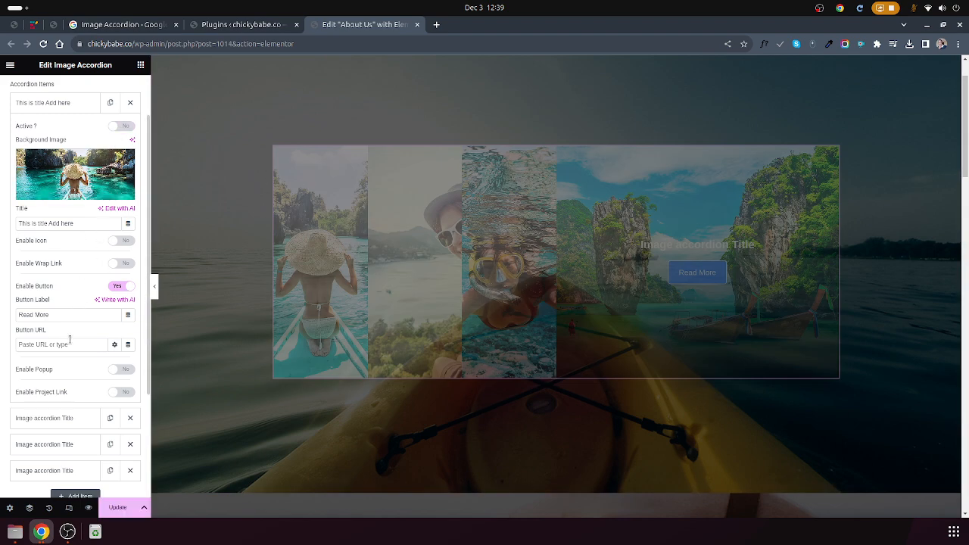
# Step: Try the popup and project link options on the first accordion item, preview its photo in the lightbox, and turn both options off
pyautogui.scroll(-5, 63, 343)
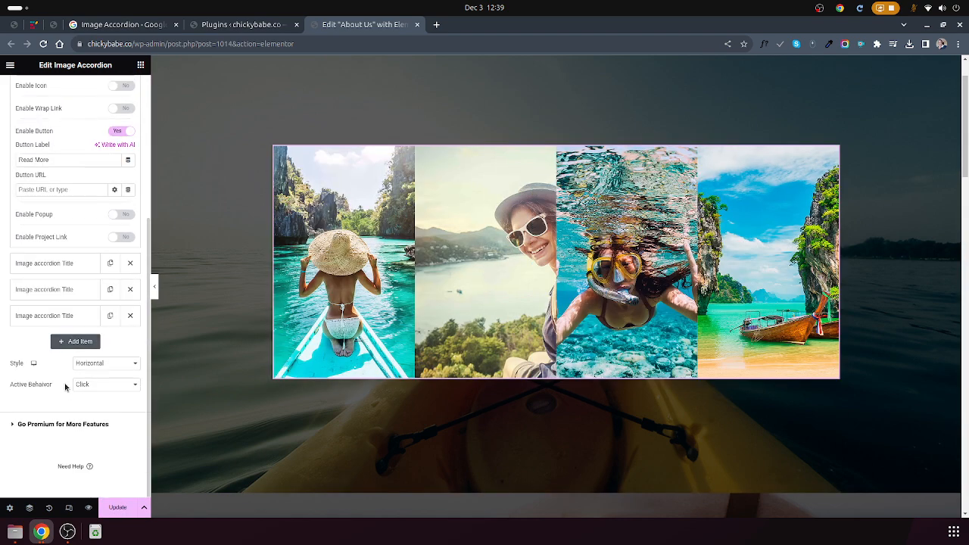
pyautogui.scroll(2, 78, 215)
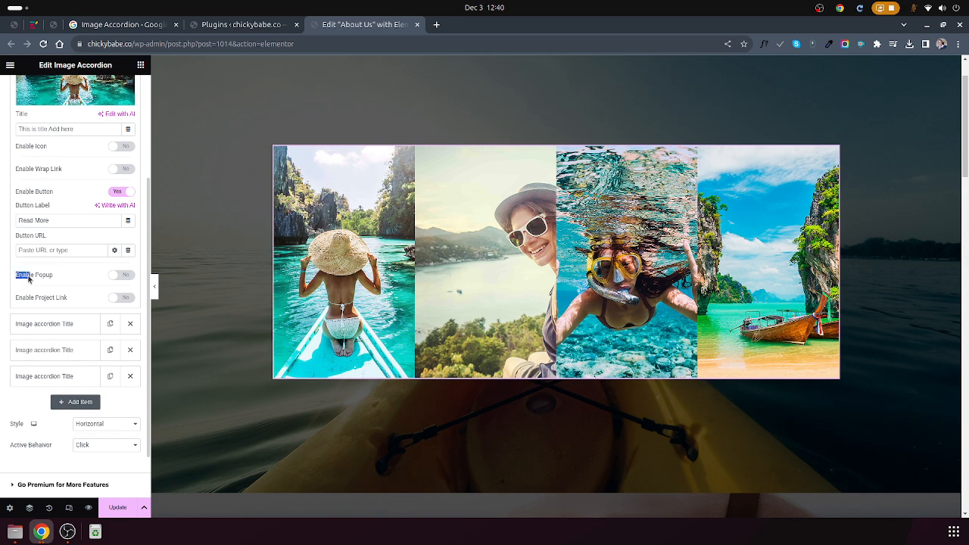
pyautogui.click(119, 278)
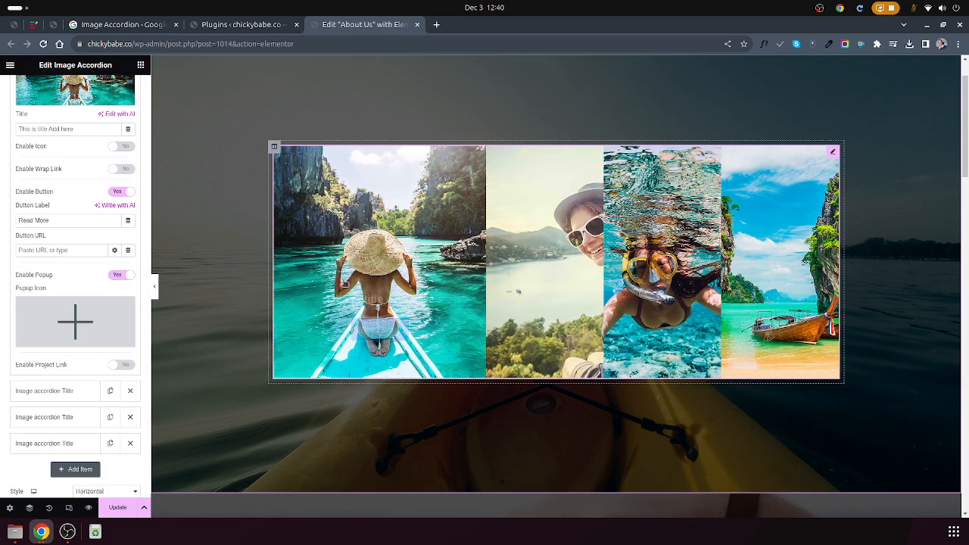
pyautogui.click(413, 237)
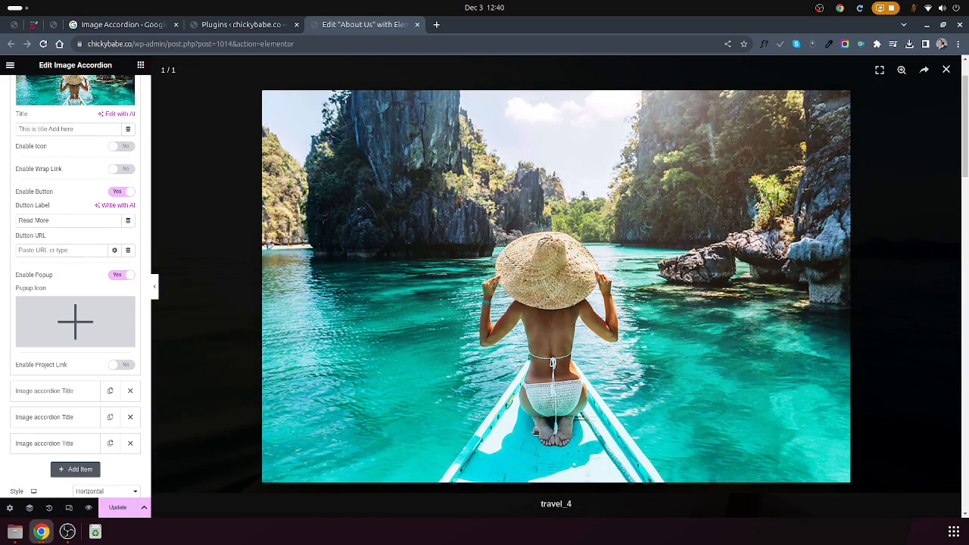
pyautogui.click(884, 114)
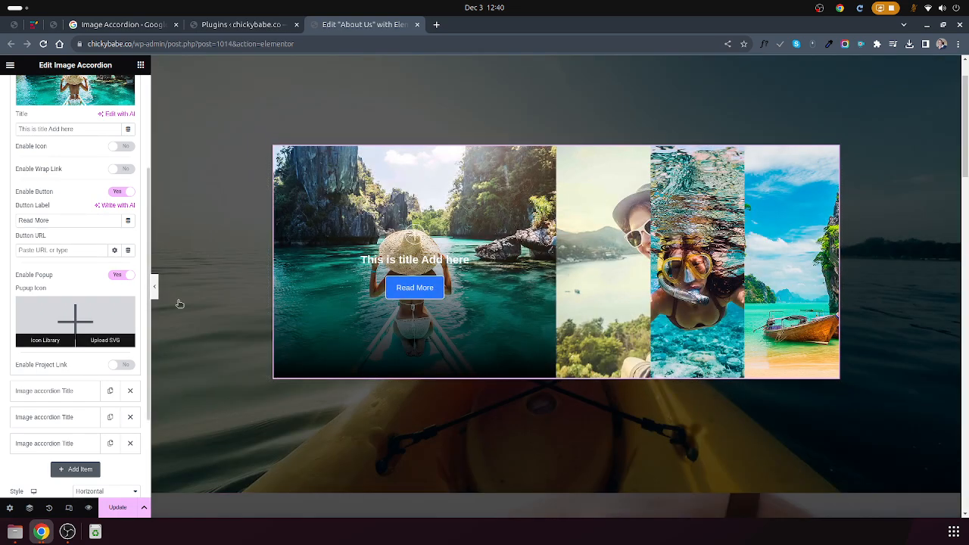
pyautogui.click(118, 276)
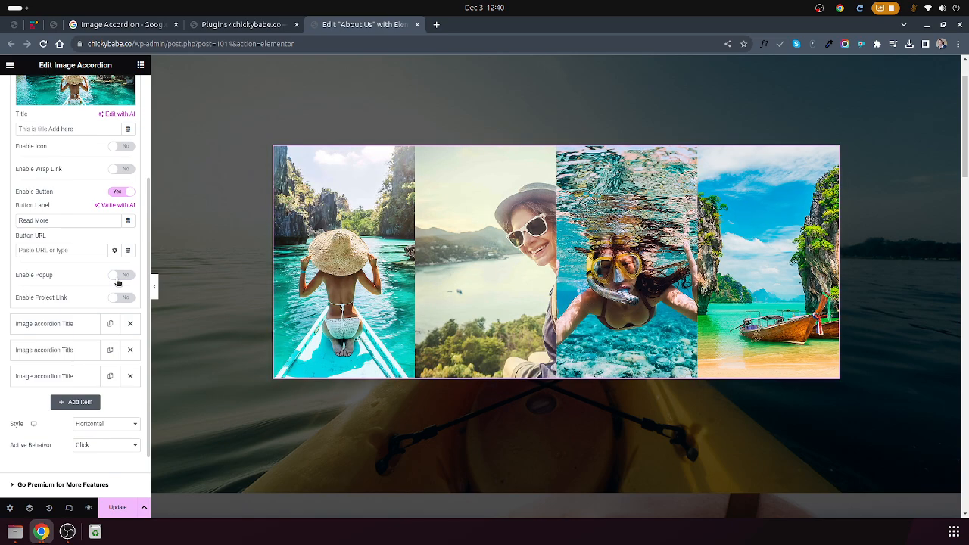
pyautogui.click(117, 275)
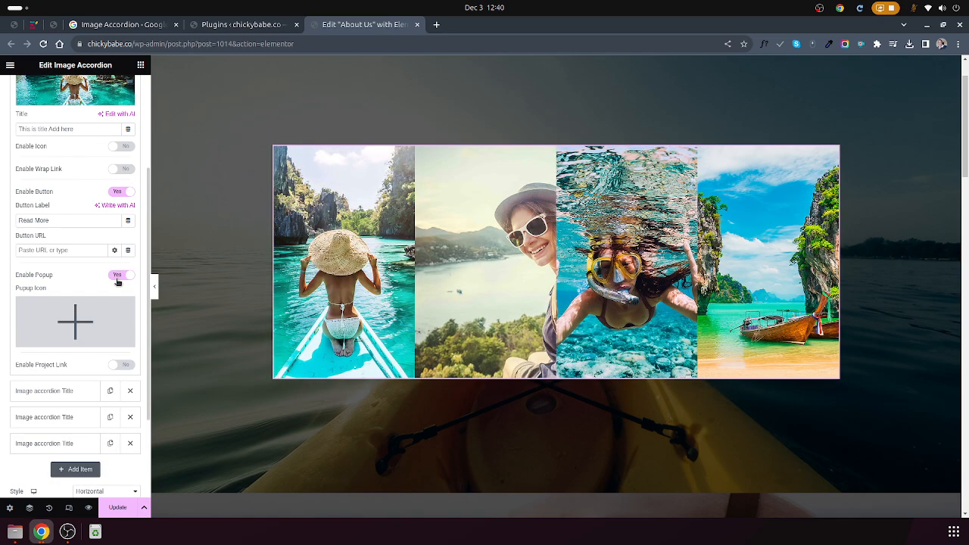
pyautogui.click(117, 278)
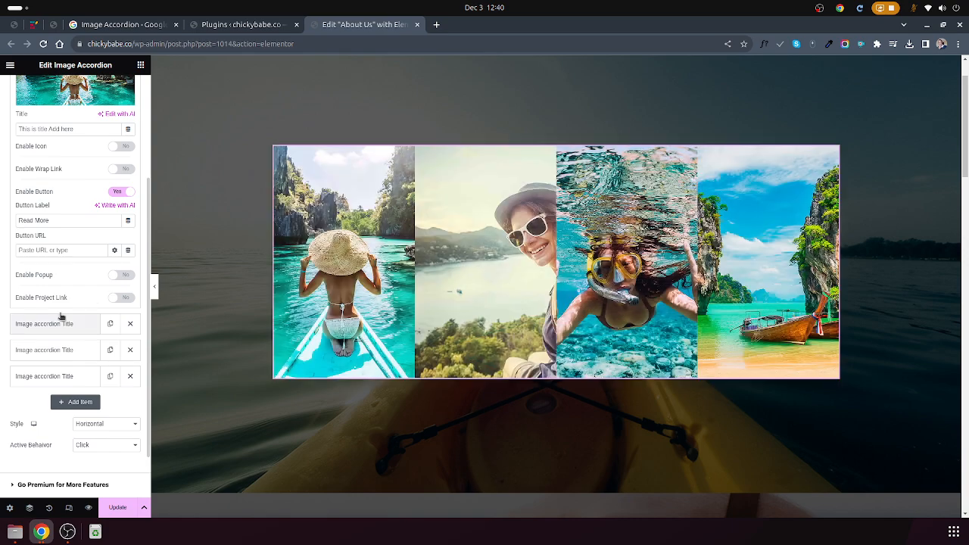
pyautogui.click(119, 299)
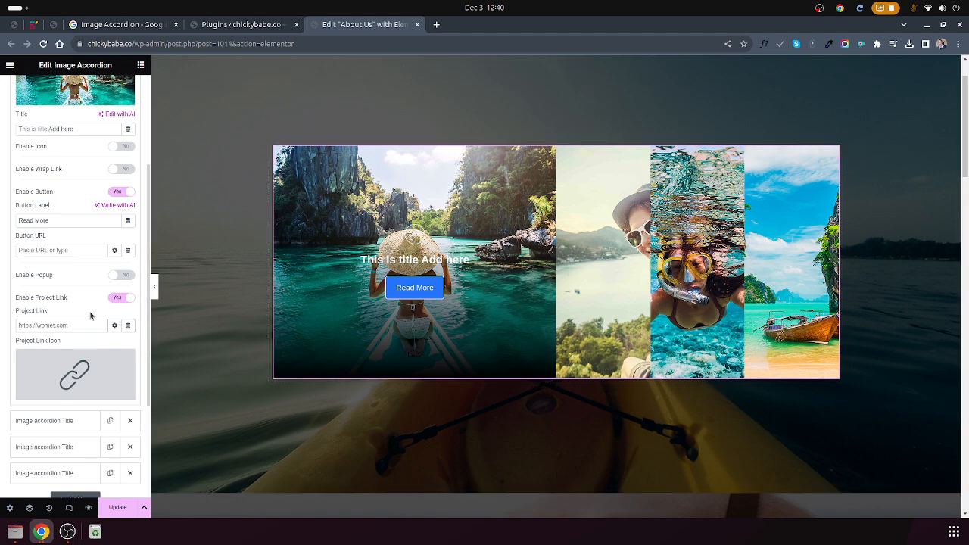
pyautogui.click(120, 302)
# Step: Set the accordion style to Vertical and expand the stacked panels one after another to preview them
pyautogui.scroll(-1, 68, 356)
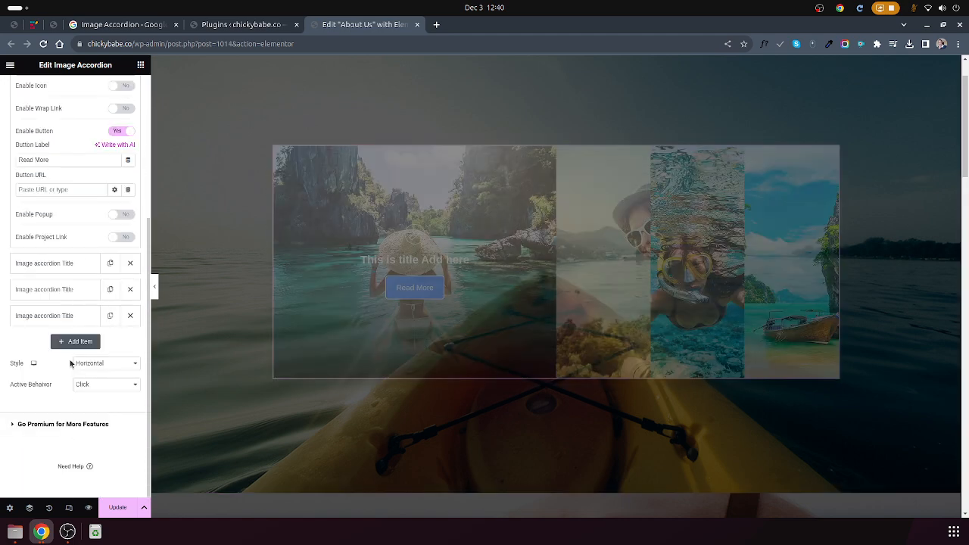
pyautogui.click(91, 366)
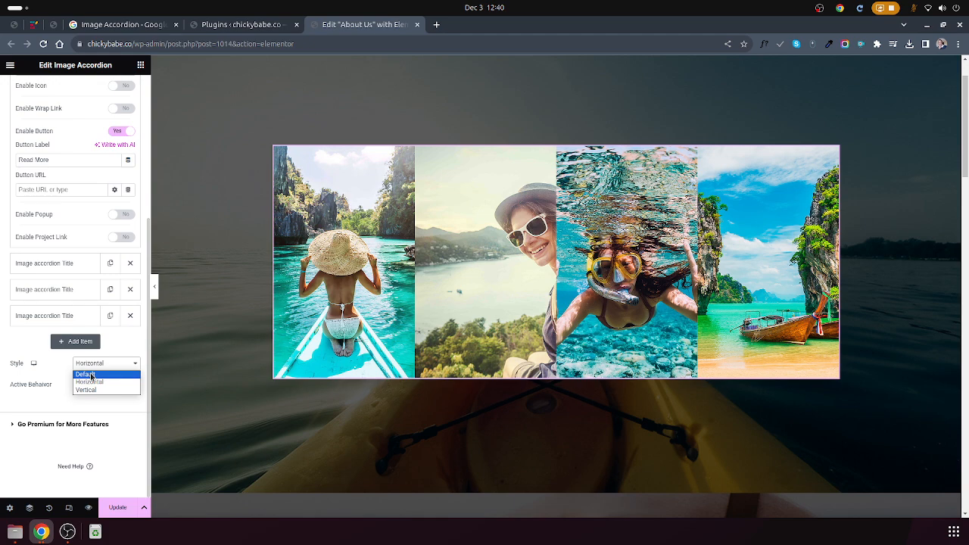
pyautogui.click(87, 389)
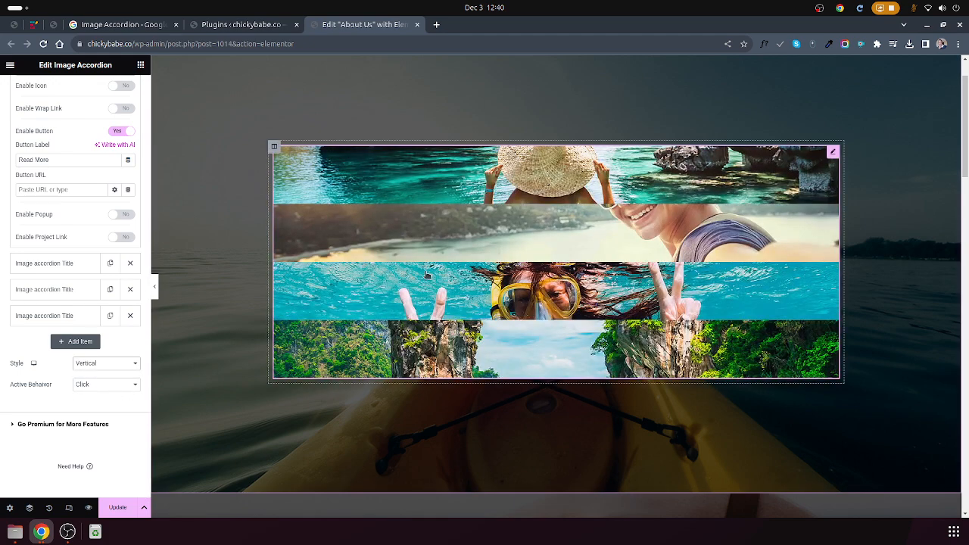
pyautogui.click(475, 189)
pyautogui.click(459, 280)
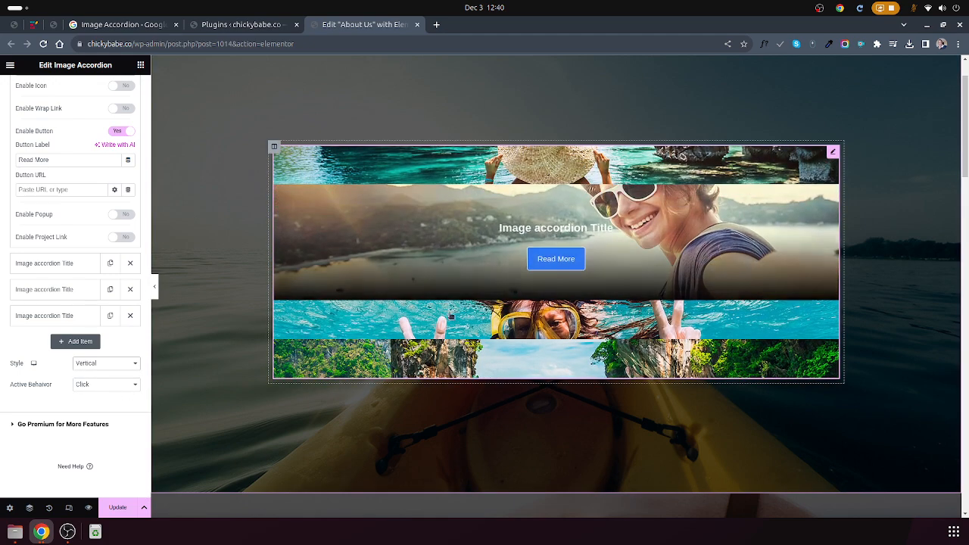
pyautogui.click(451, 315)
pyautogui.click(448, 352)
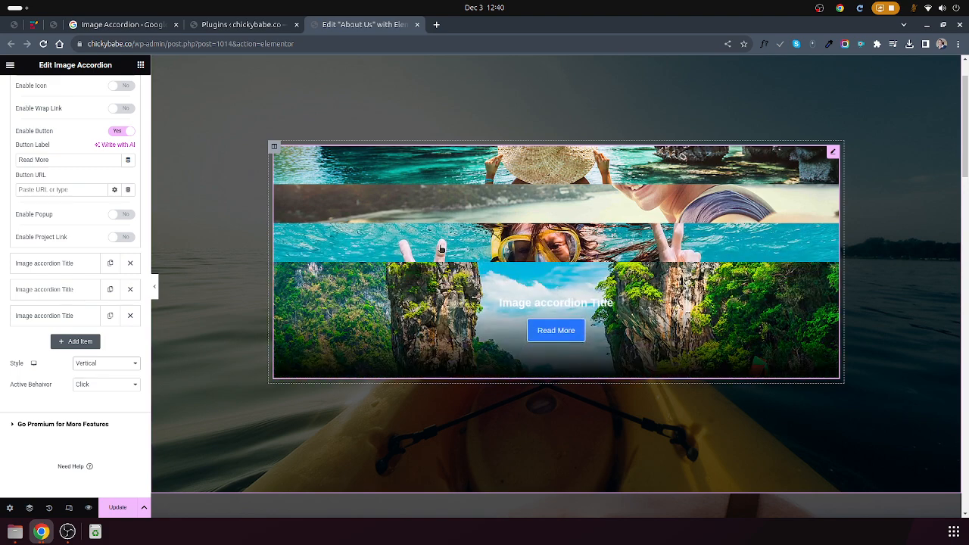
pyautogui.click(441, 248)
pyautogui.click(446, 205)
pyautogui.click(447, 176)
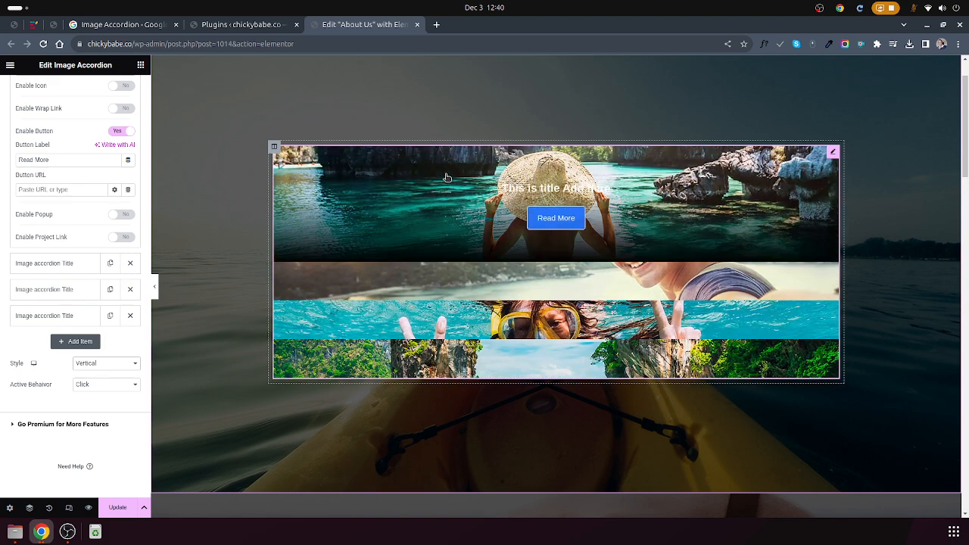
pyautogui.click(447, 290)
pyautogui.click(450, 310)
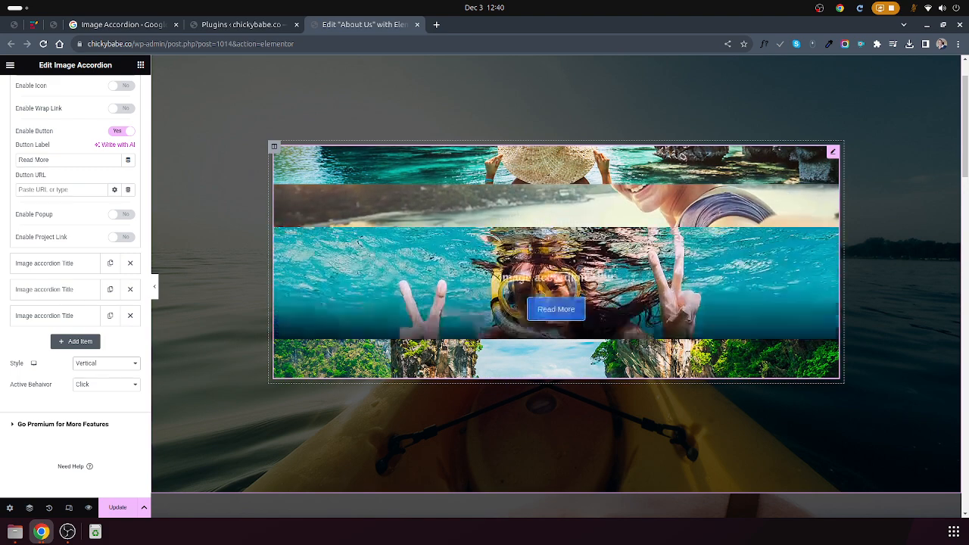
pyautogui.click(446, 356)
# Step: Set the accordion's active behavior to Hover and its style to Horizontal
pyautogui.click(83, 386)
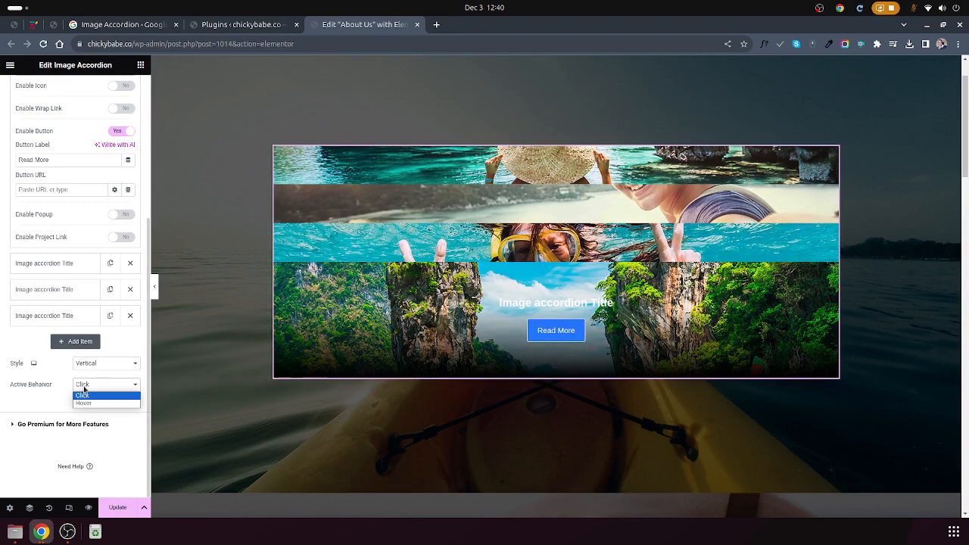
pyautogui.click(91, 403)
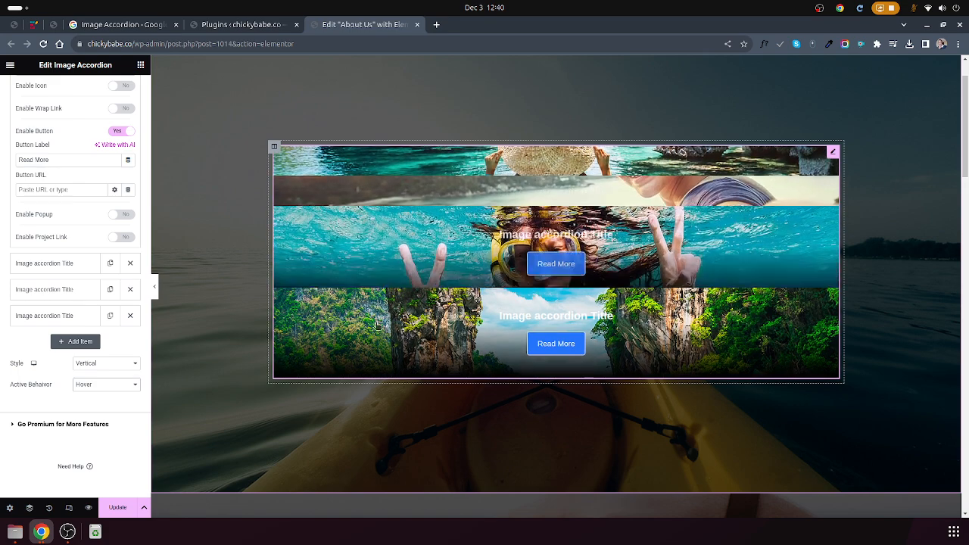
pyautogui.click(80, 365)
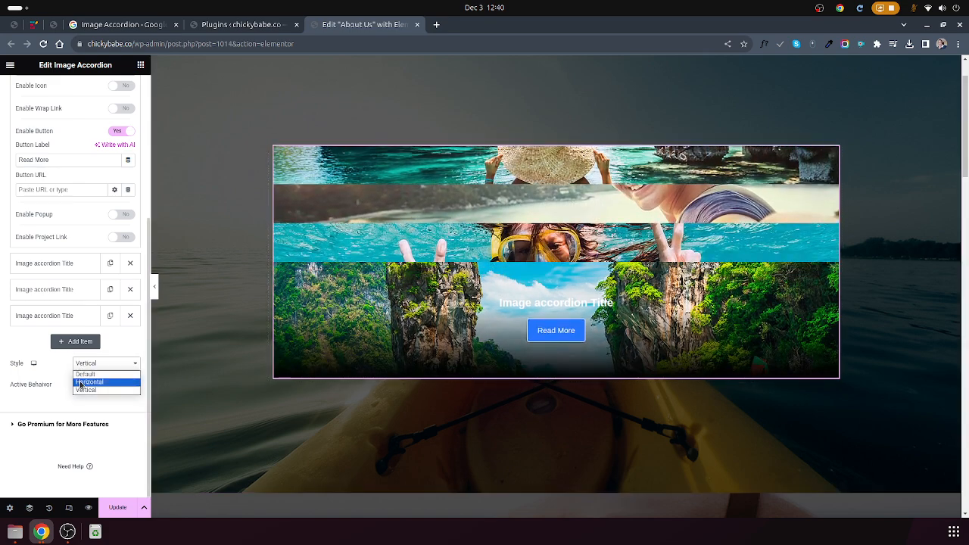
pyautogui.click(81, 383)
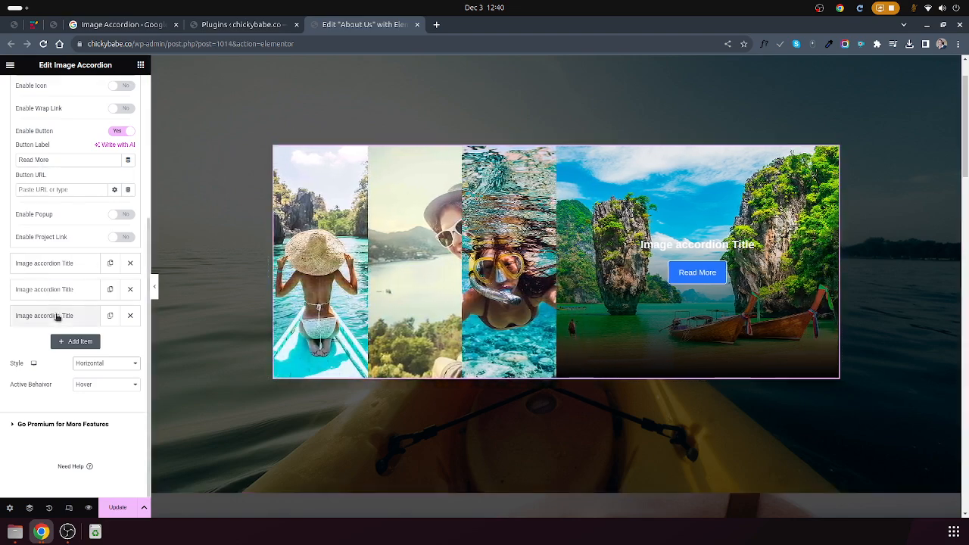
# Step: Open the fourth accordion item's settings and save the page with the current accordion configuration
pyautogui.click(58, 317)
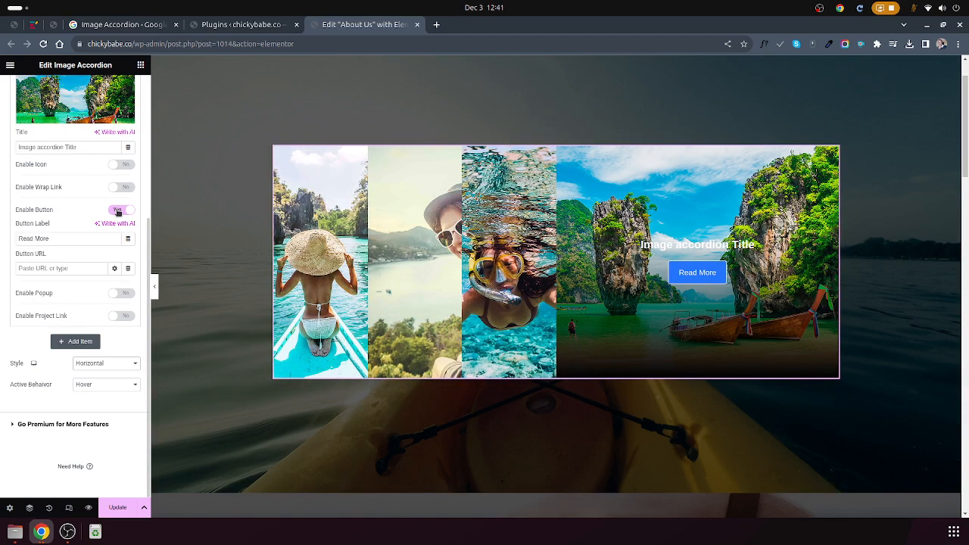
pyautogui.scroll(2, 118, 211)
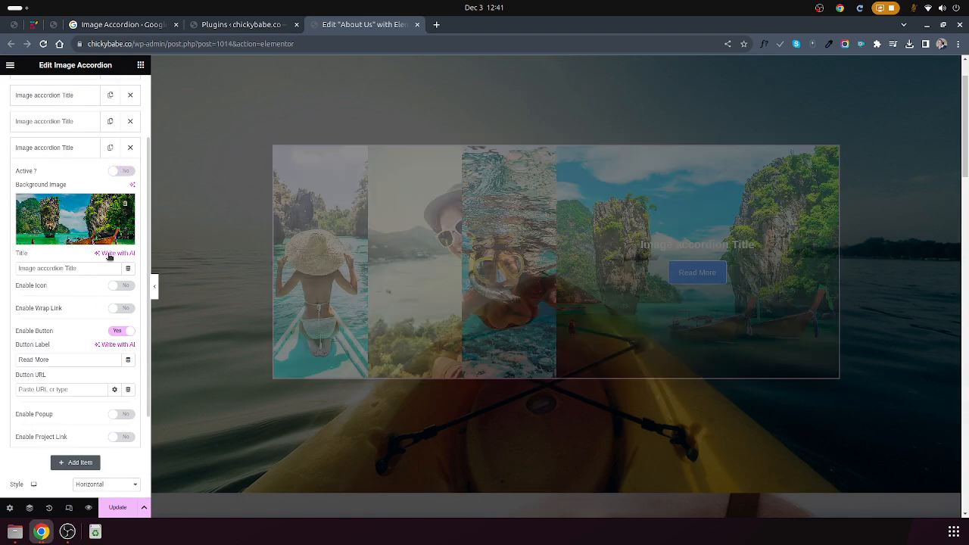
pyautogui.click(118, 508)
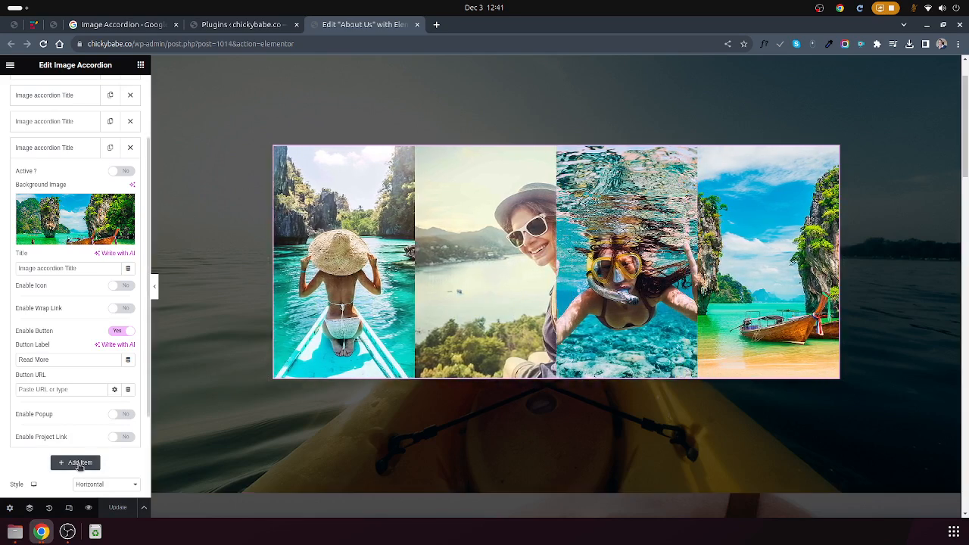
# Step: Examine the accordion's general, title, content and button styling options
pyautogui.scroll(-2, 70, 447)
pyautogui.scroll(3, 65, 433)
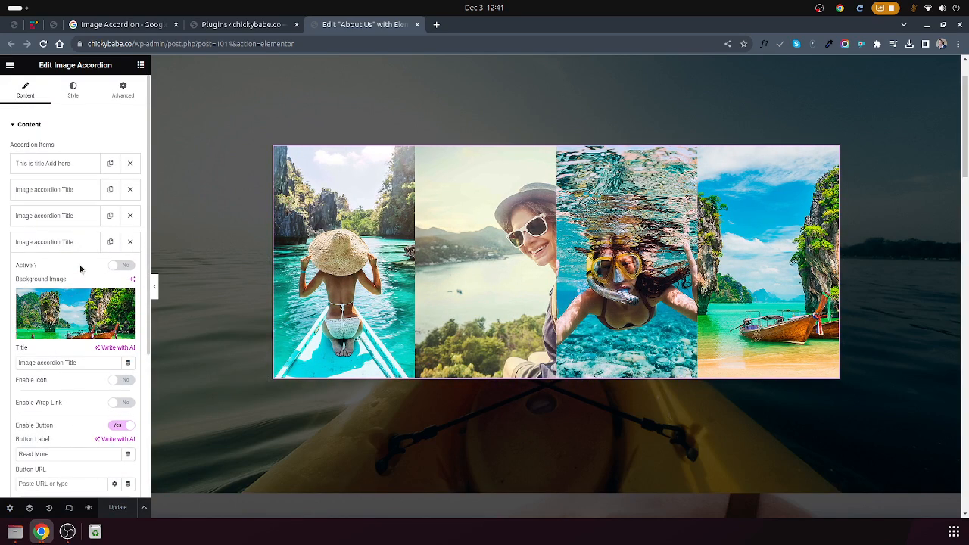
pyautogui.click(73, 90)
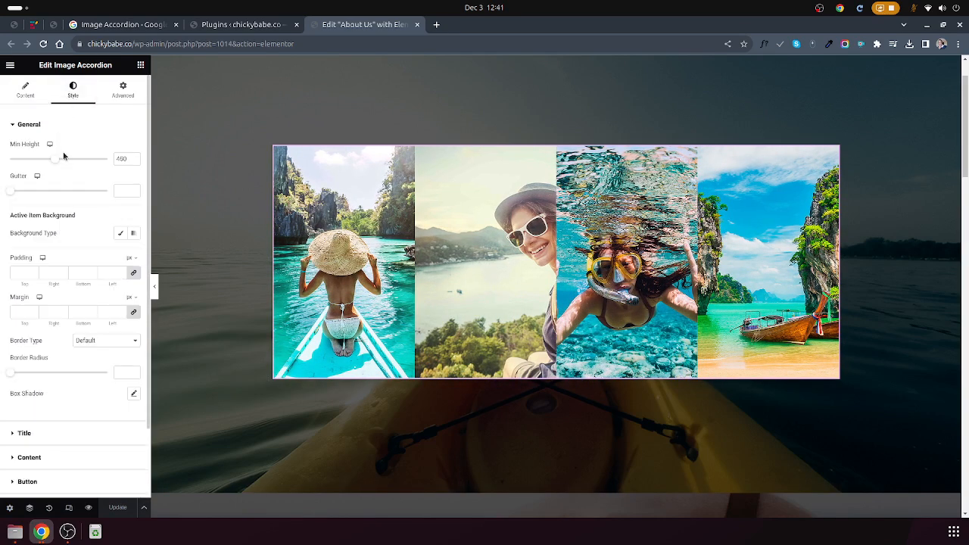
pyautogui.scroll(-2, 67, 386)
pyautogui.click(71, 353)
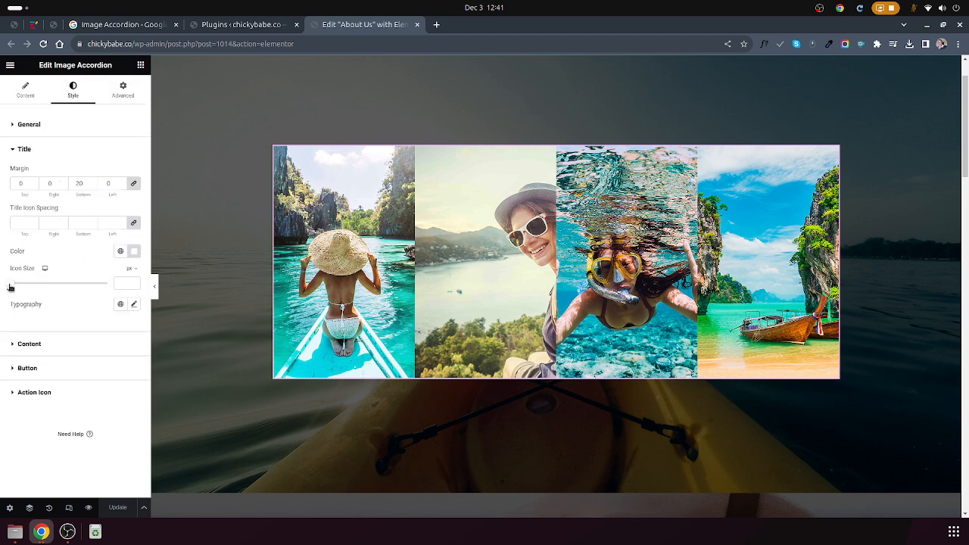
pyautogui.click(32, 346)
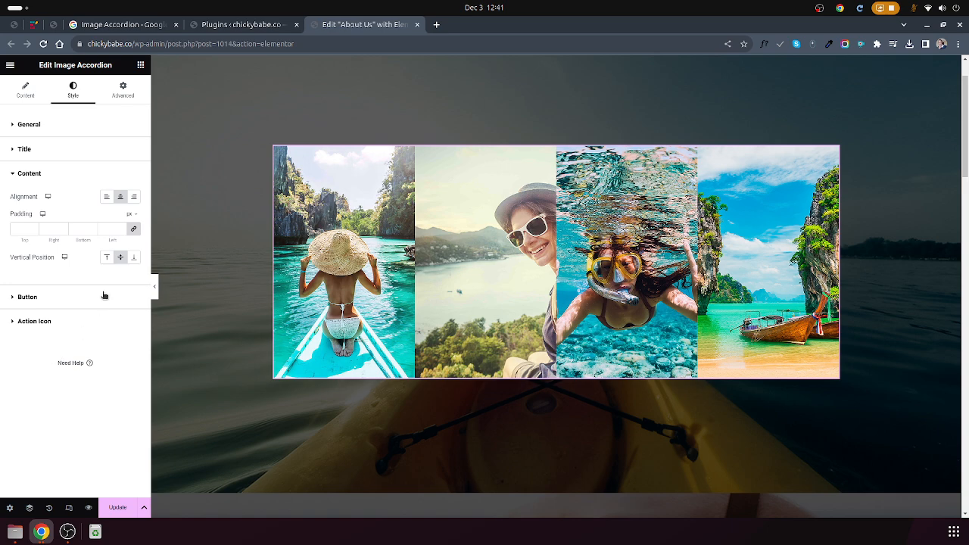
pyautogui.click(75, 298)
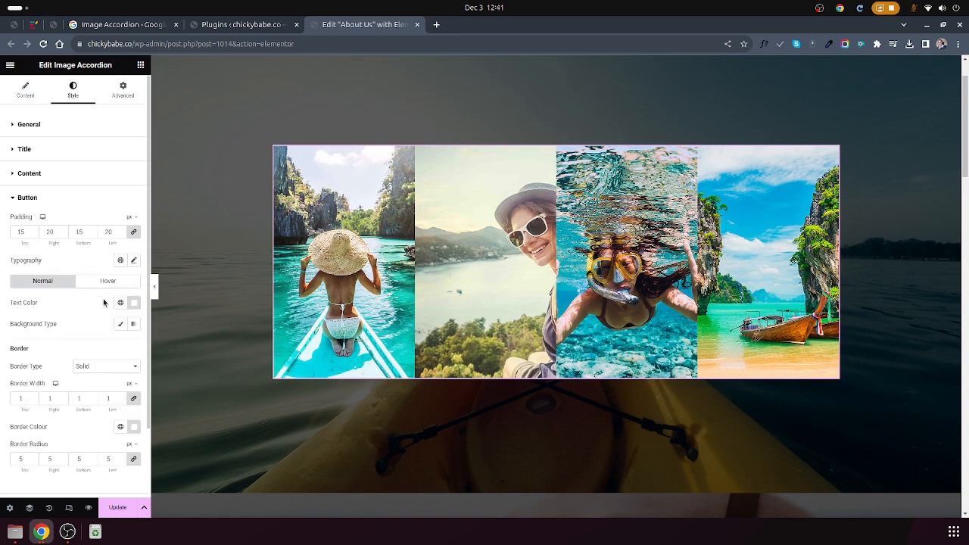
# Step: Examine the button's border options, the action icon's spacing and colour options, and the accordion's general style settings
pyautogui.moveTo(384, 283)
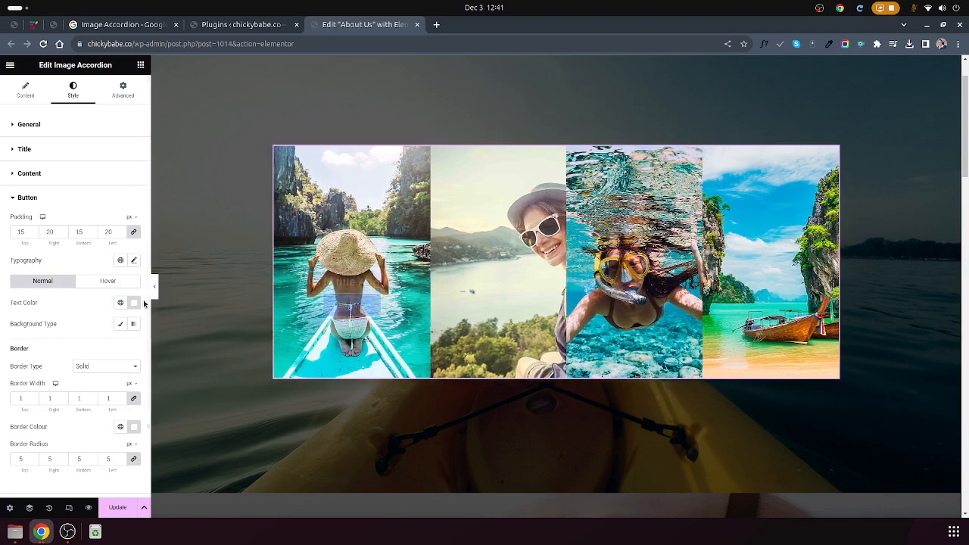
pyautogui.scroll(-2, 85, 358)
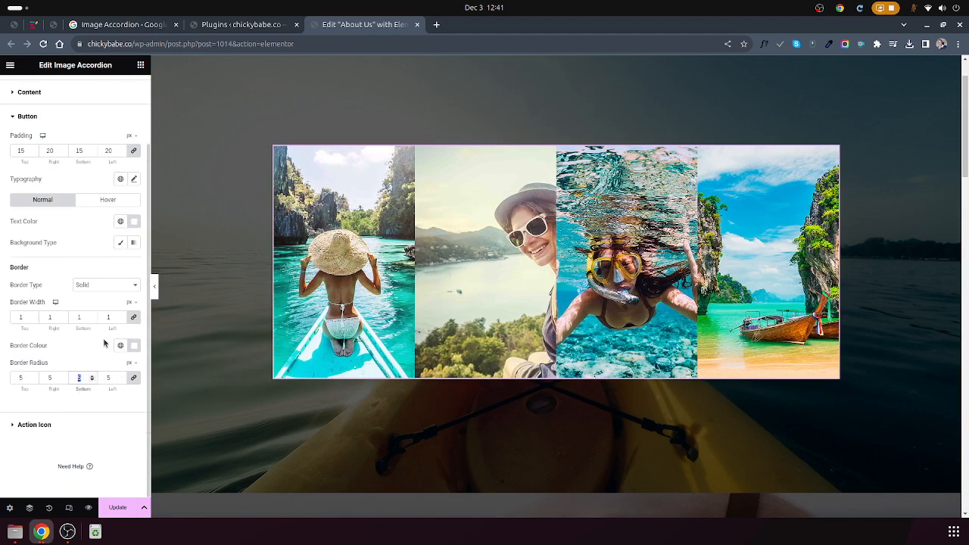
pyautogui.click(33, 426)
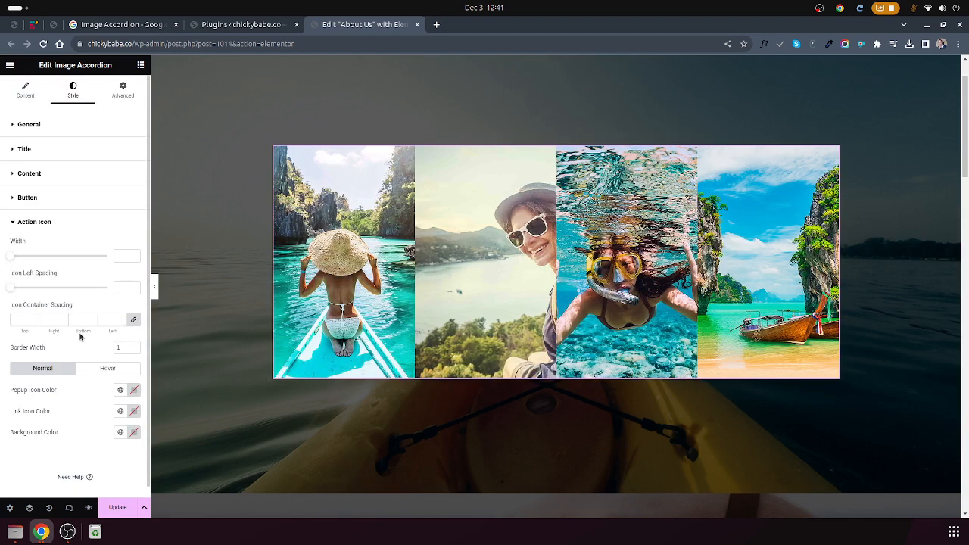
pyautogui.click(134, 382)
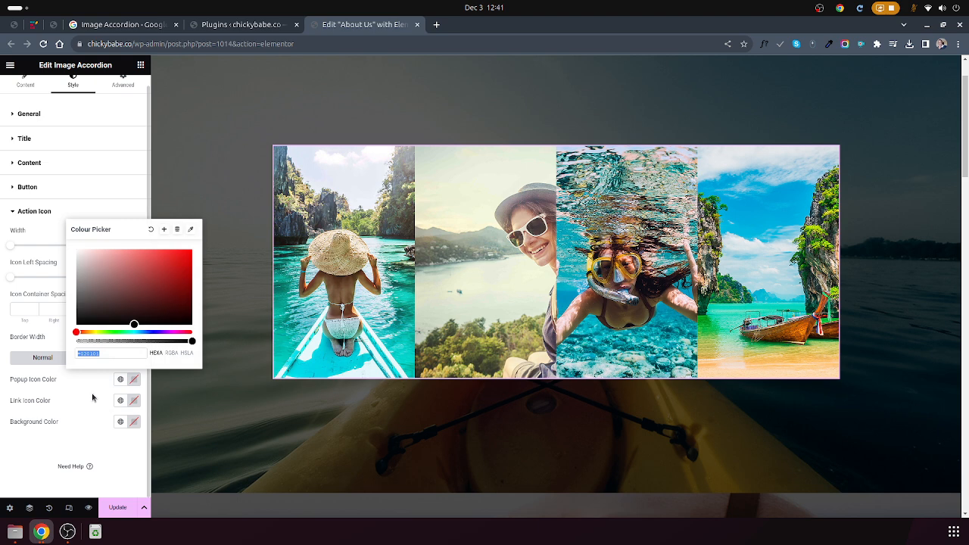
pyautogui.click(92, 397)
pyautogui.scroll(1, 44, 304)
pyautogui.click(30, 133)
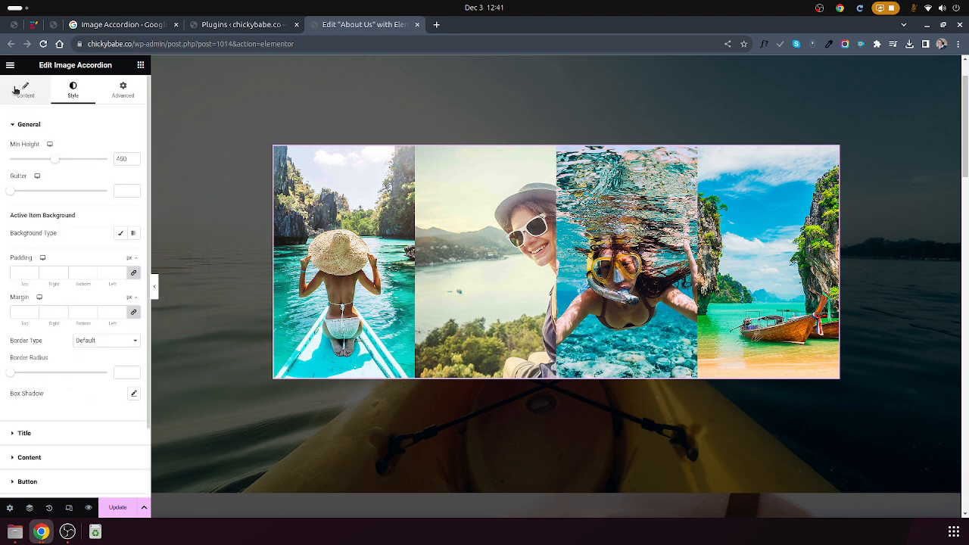
# Step: Keep the accordion's style Horizontal and active behavior Hover, then save the page and open its live preview
pyautogui.click(25, 90)
pyautogui.click(83, 289)
pyautogui.click(94, 307)
pyautogui.click(119, 509)
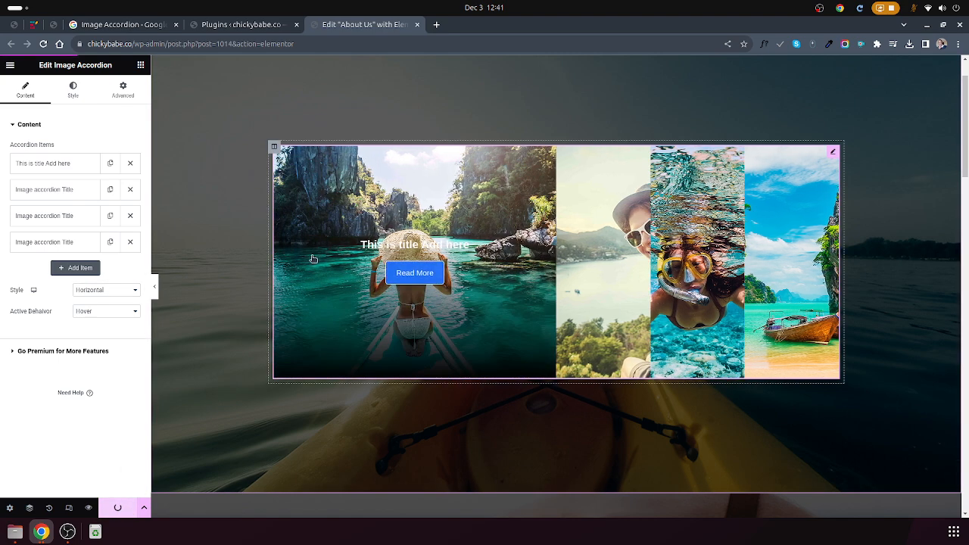
pyautogui.click(85, 509)
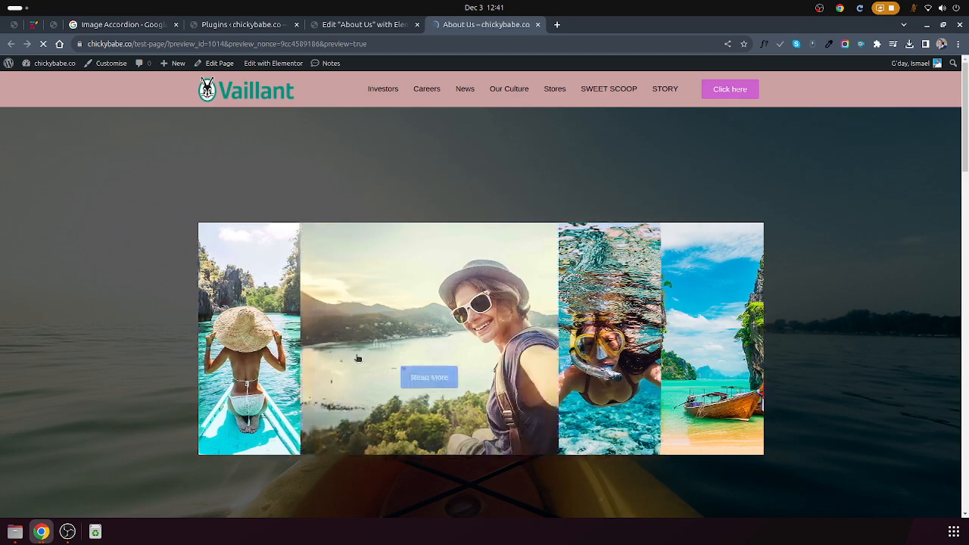